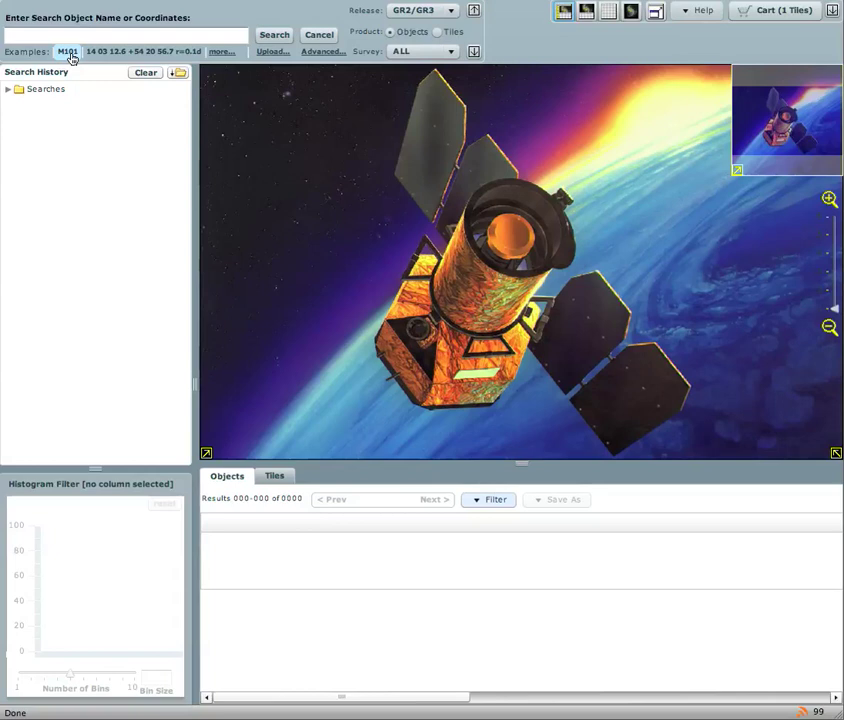
Step: Fill the search box with the M101 example and run the search
left_click(70, 56)
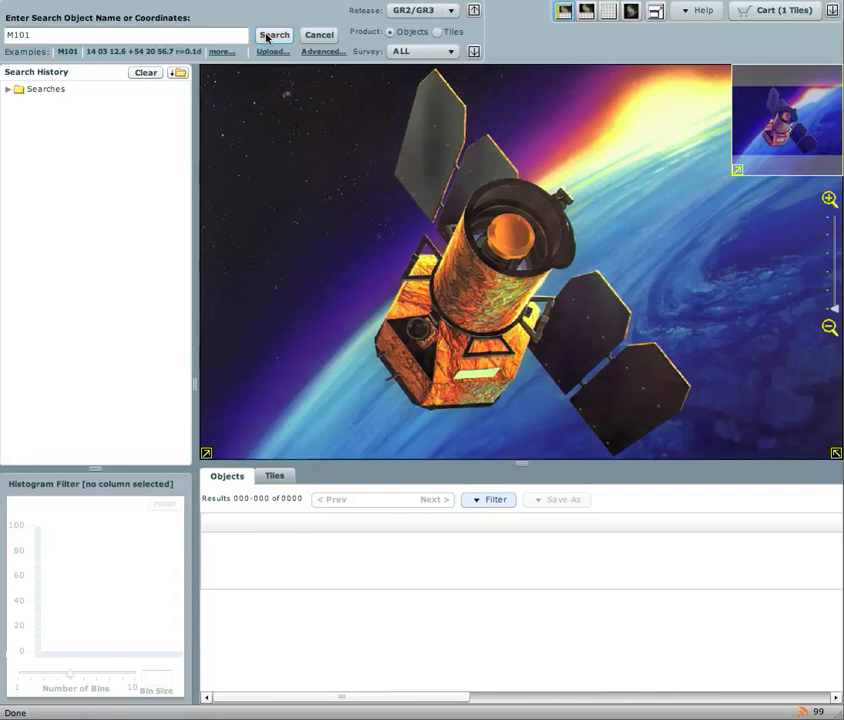
left_click(269, 36)
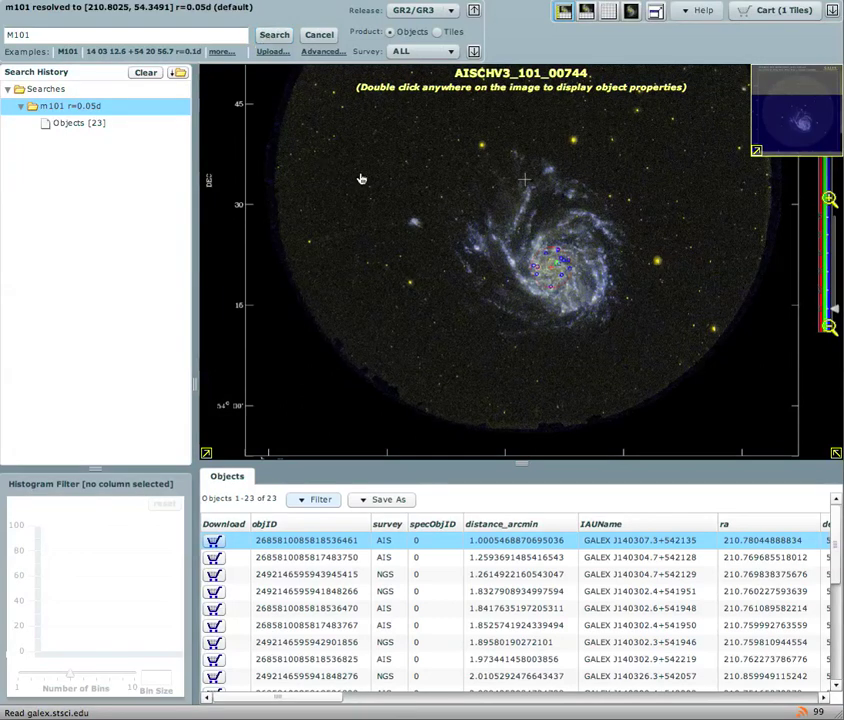
Step: Pan the M101 image, then zoom into the galaxy core to circle its 23 objects
left_click_drag(633, 147, 644, 224)
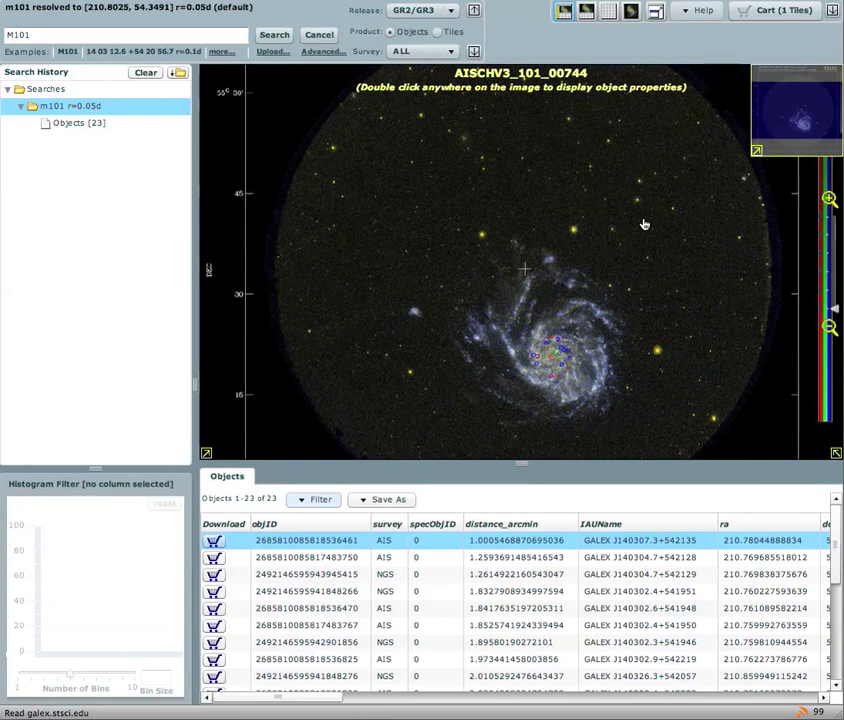
mouse_move(800, 128)
left_mouse_down()
mouse_move(796, 116)
mouse_move(796, 131)
left_mouse_up()
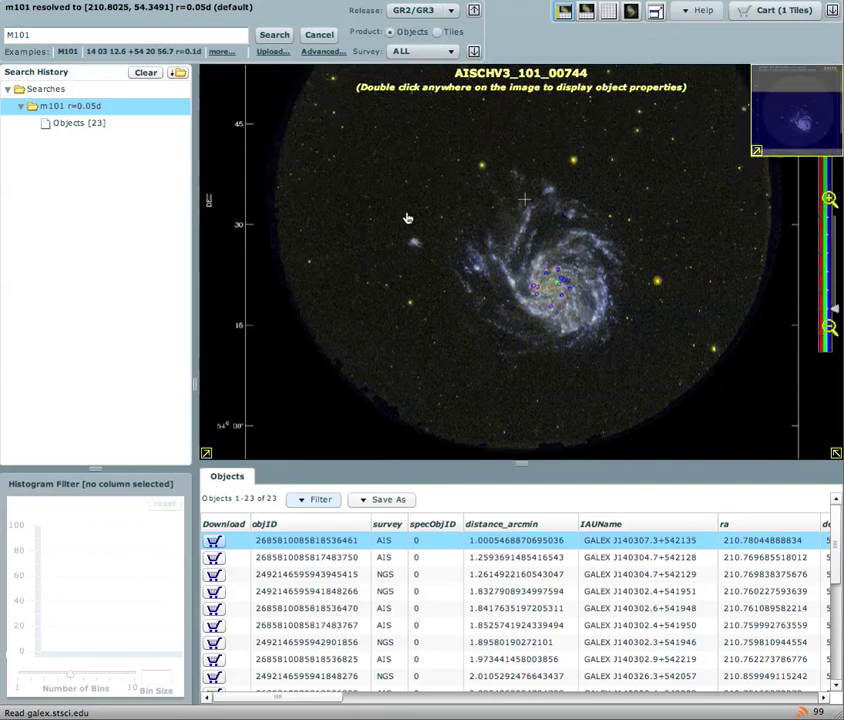
double_click(552, 316)
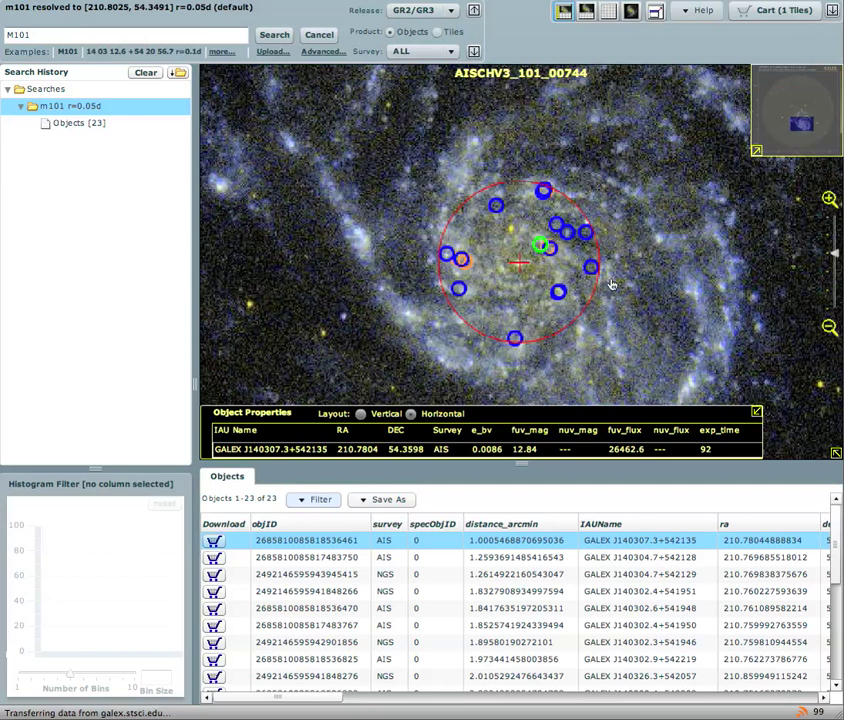
Step: Toggle the AIS and NGS Display Objects markers off and back on, leaving both shown
left_click(833, 11)
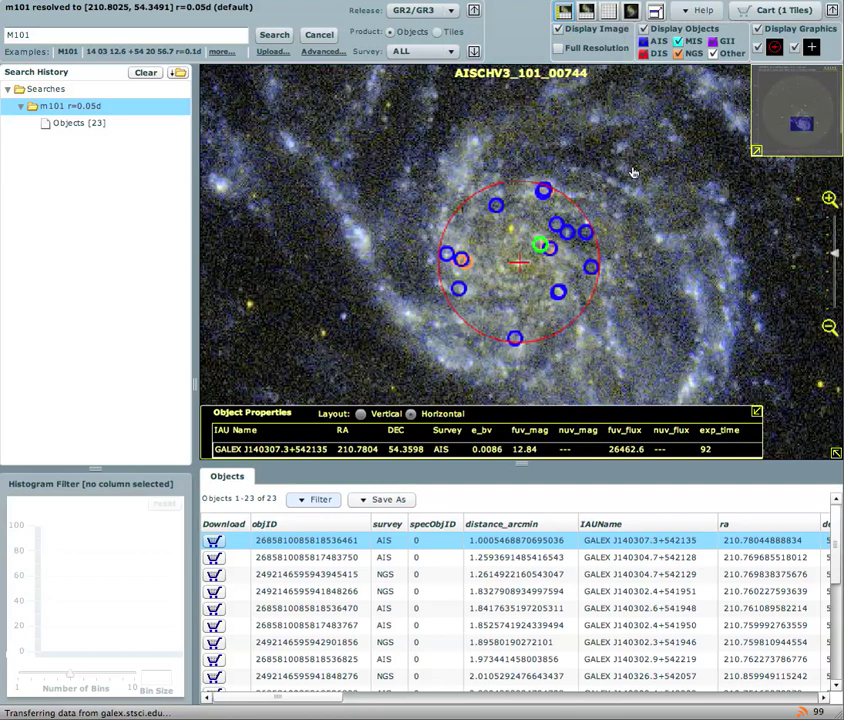
left_click(644, 43)
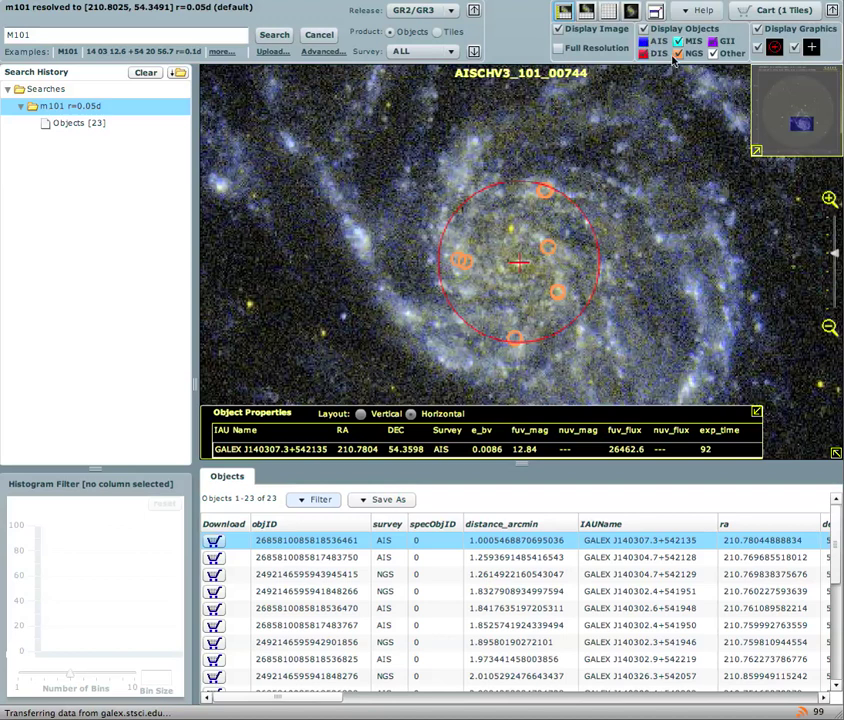
left_click(677, 53)
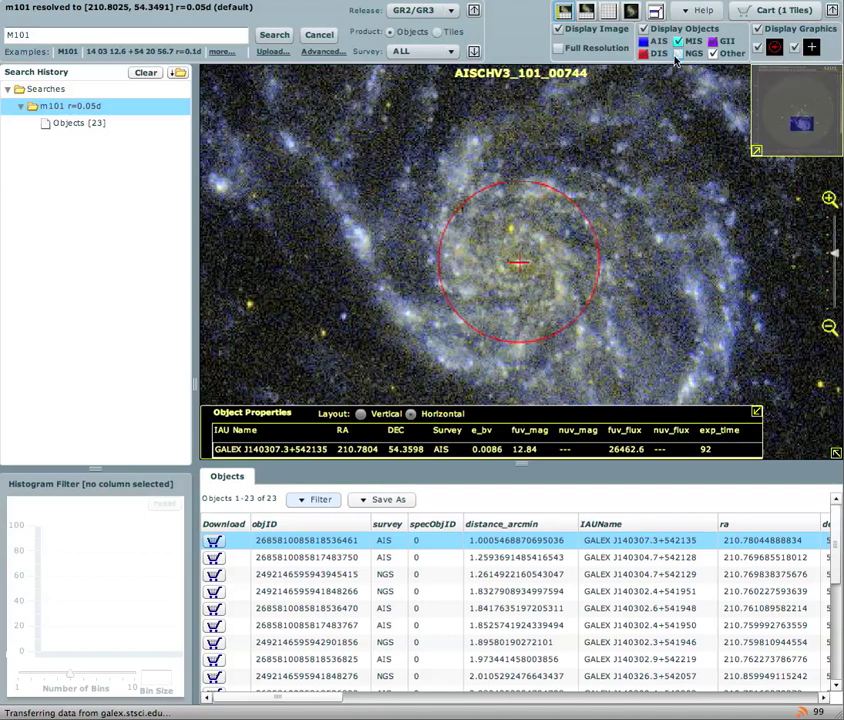
left_click(677, 53)
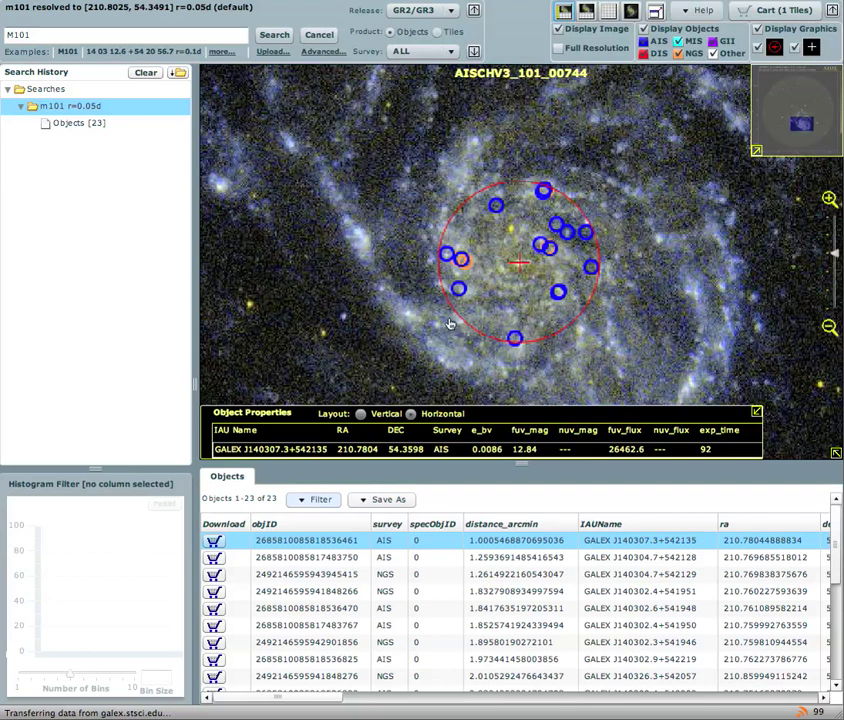
Step: View GALEX J140313.7+541806's properties in Vertical layout, close them, and scroll the Objects table
left_click(515, 342)
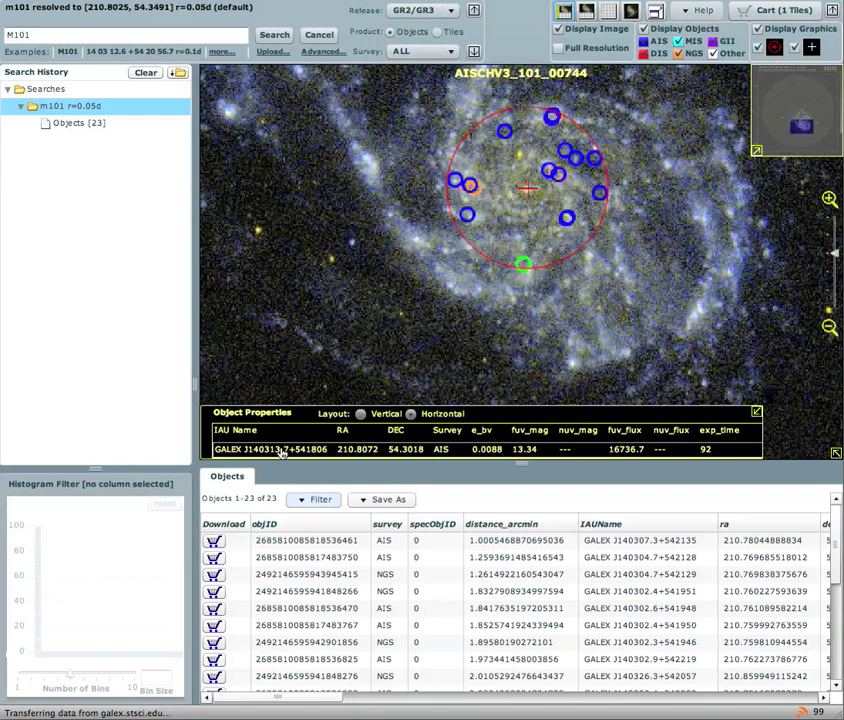
left_click(360, 413)
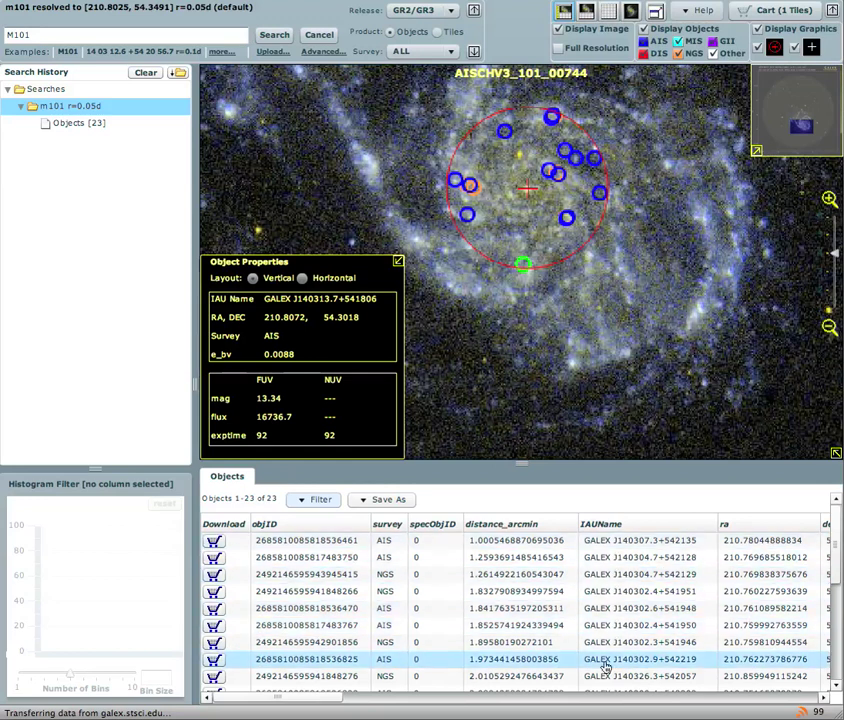
left_click(398, 262)
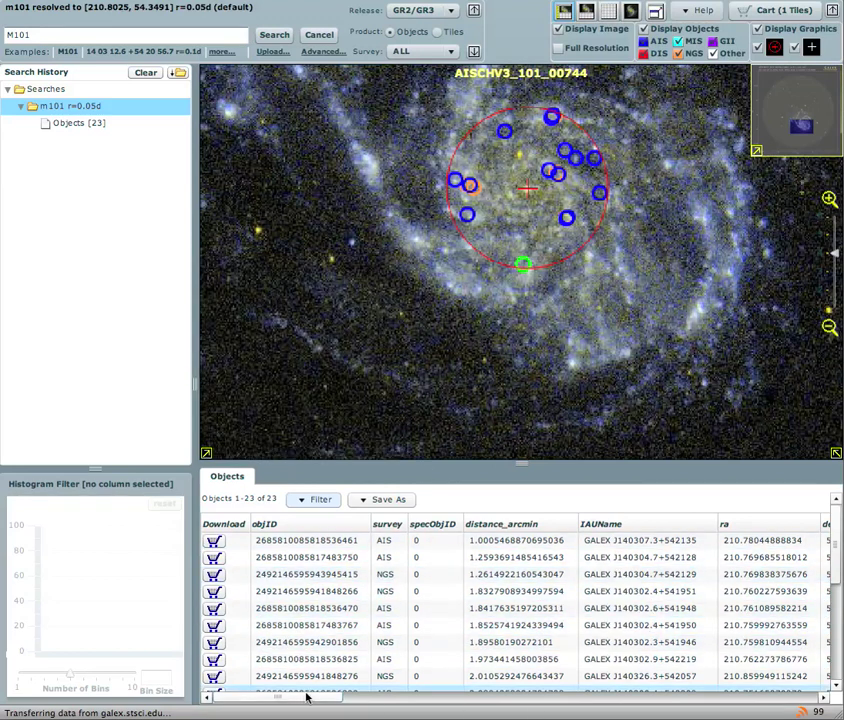
left_click_drag(310, 699, 266, 707)
Step: Sort the objects by survey and filter the histogram to the 8 NGS objects
left_click(387, 524)
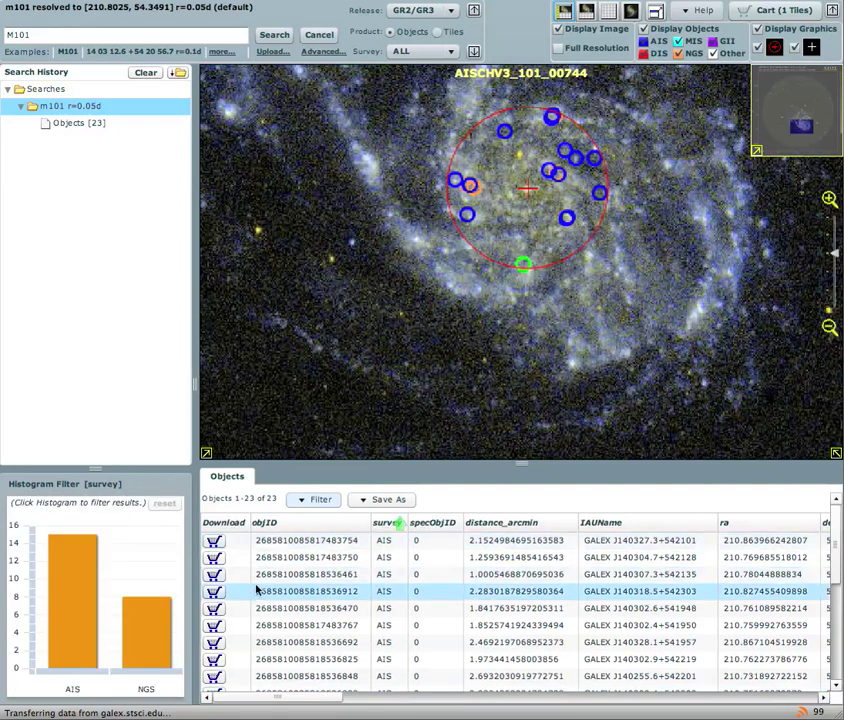
mouse_move(55, 633)
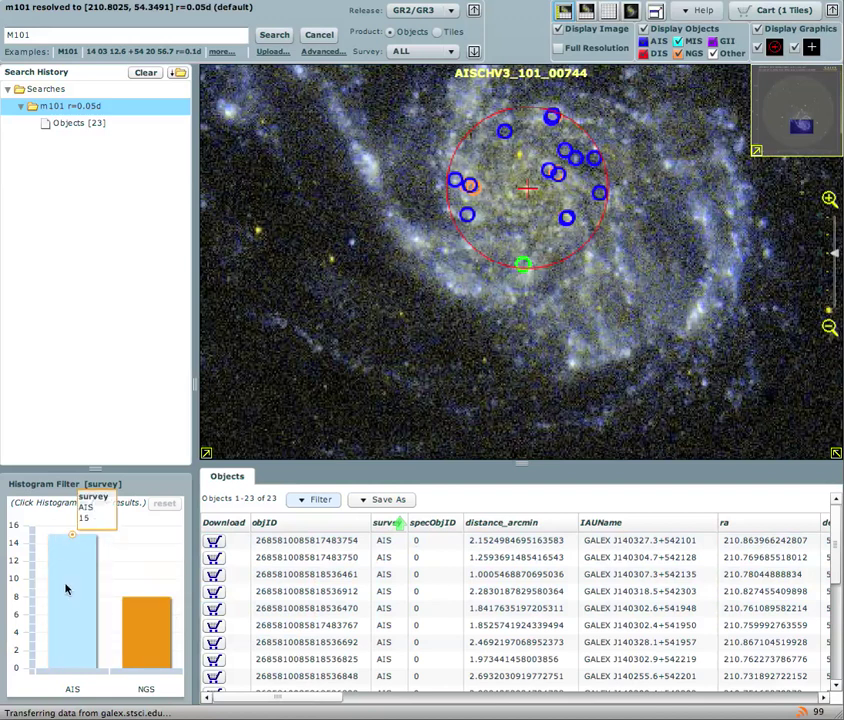
mouse_move(155, 622)
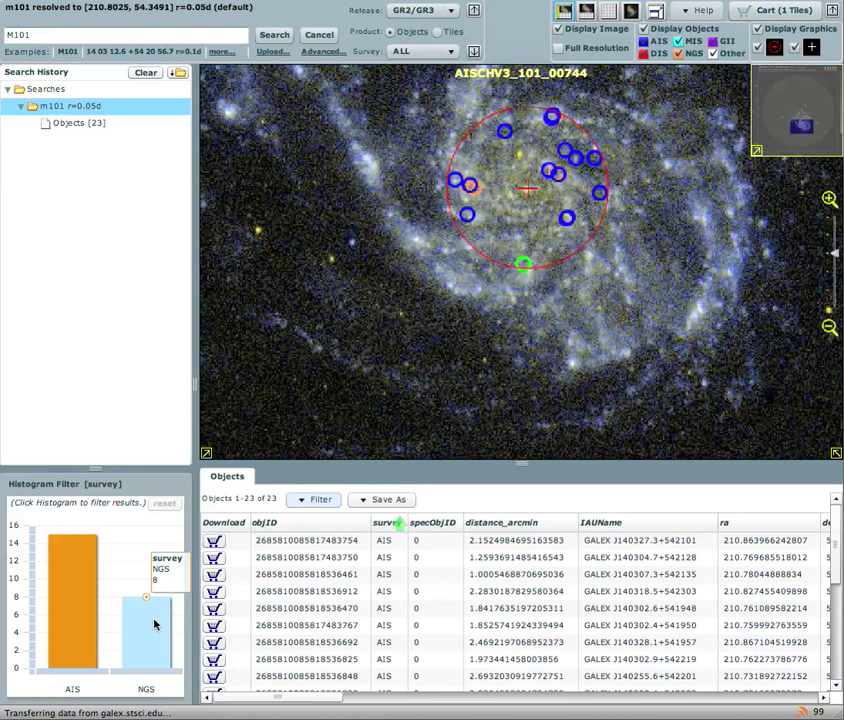
left_click(155, 625)
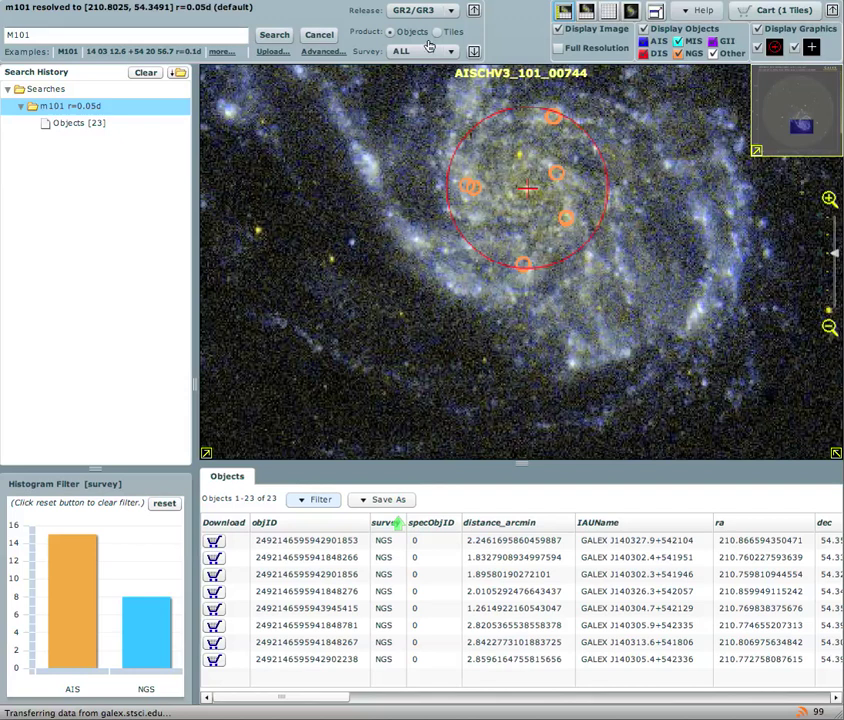
Step: Replace the search text with ic3443 and search, listing 145 objects
double_click(178, 36)
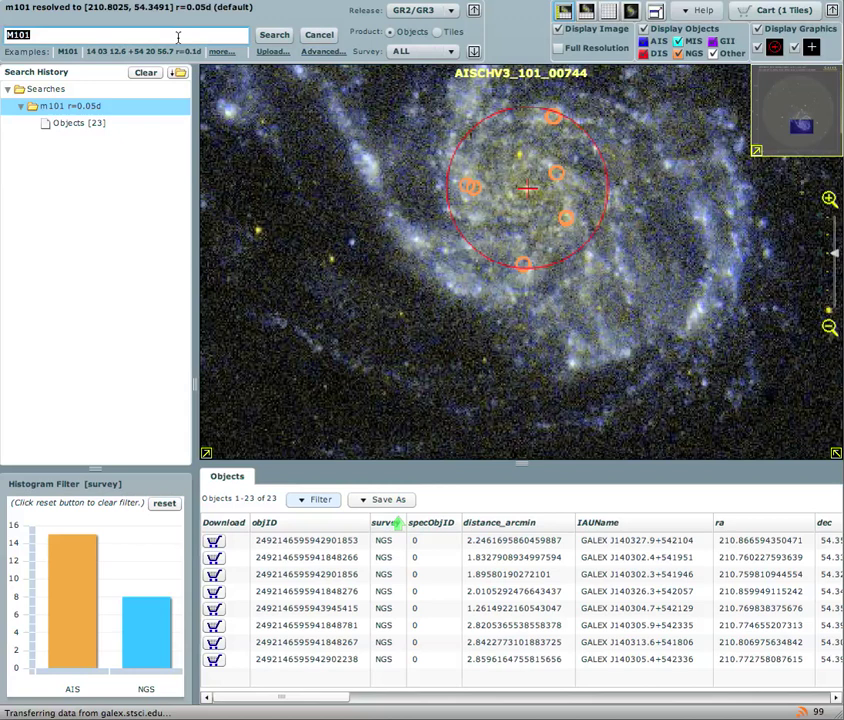
type("ic3443")
left_click(270, 35)
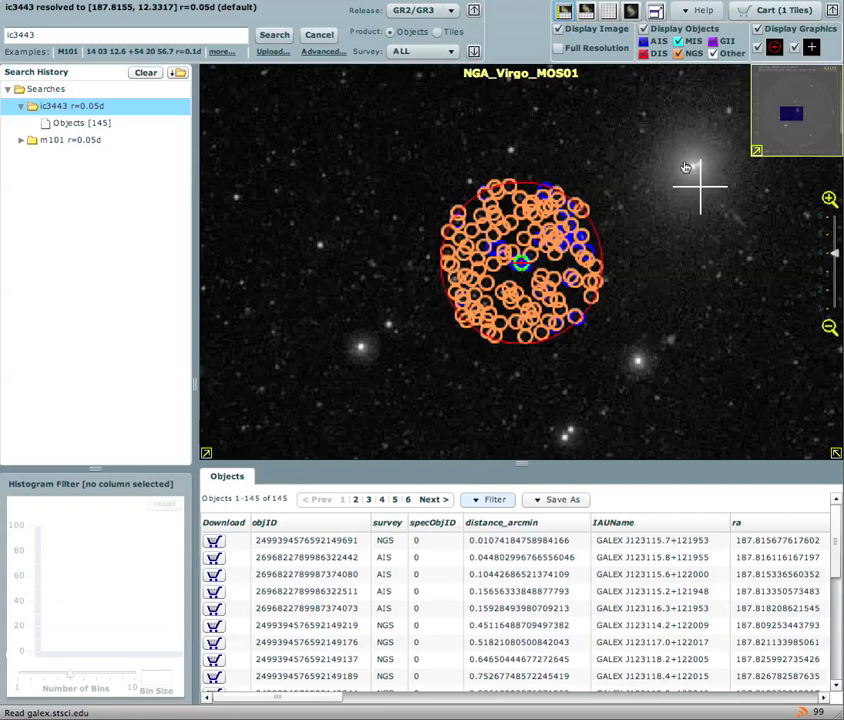
Step: Show GALEX J123057.7+121613's properties in a Horizontal layout
left_click_drag(646, 234, 606, 152)
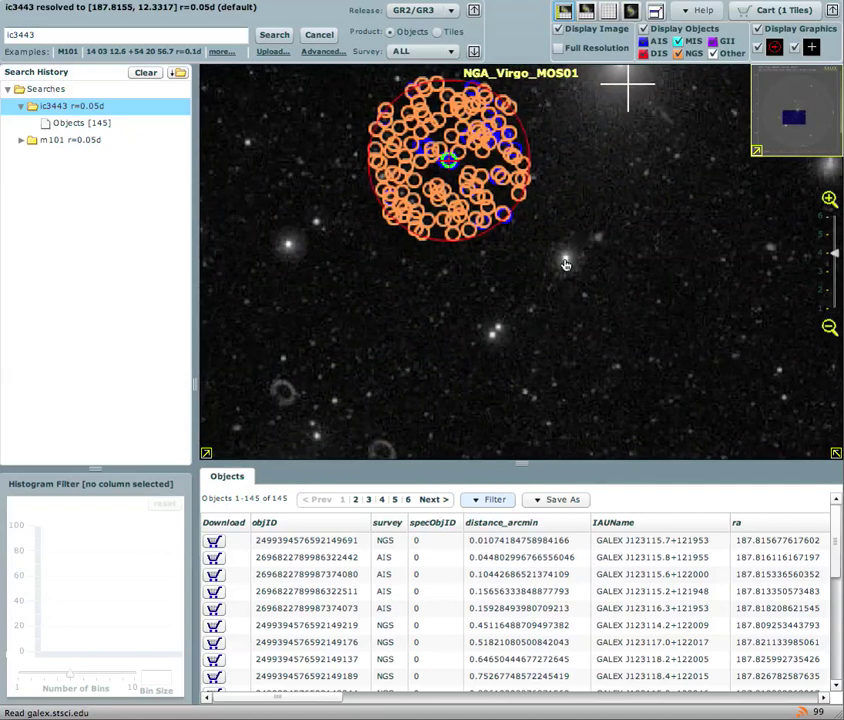
left_click(565, 264)
left_click(525, 262)
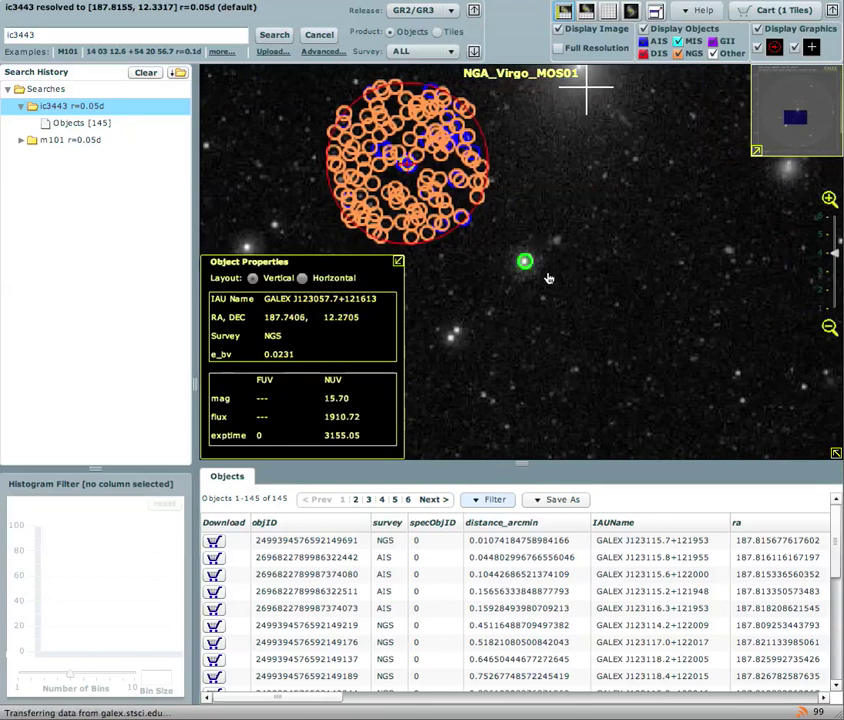
left_click(304, 281)
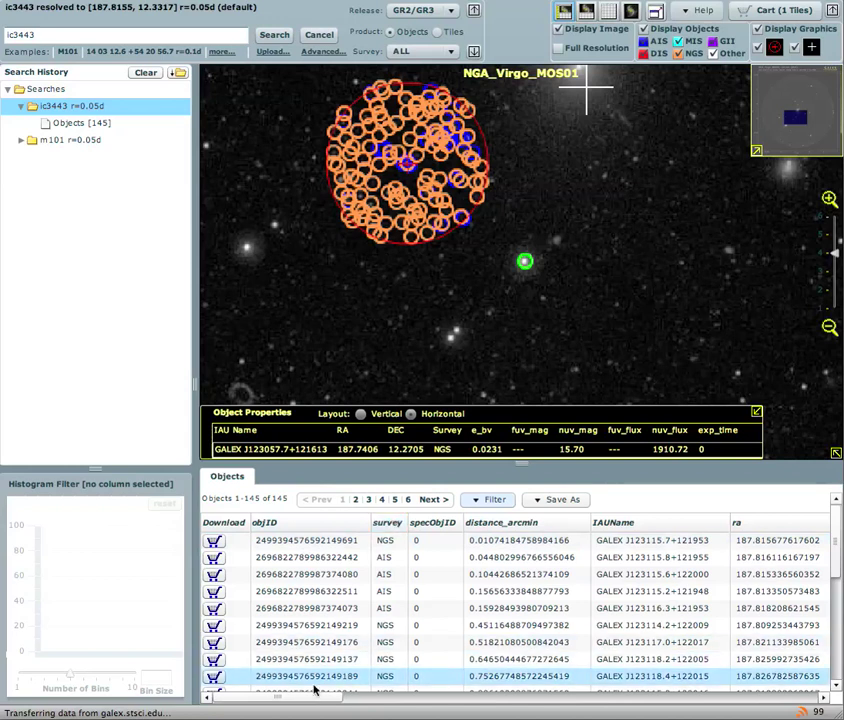
Step: Sort by nuv_exptime descending and filter to the 7 objects with exposure time 109
left_click_drag(317, 697, 371, 707)
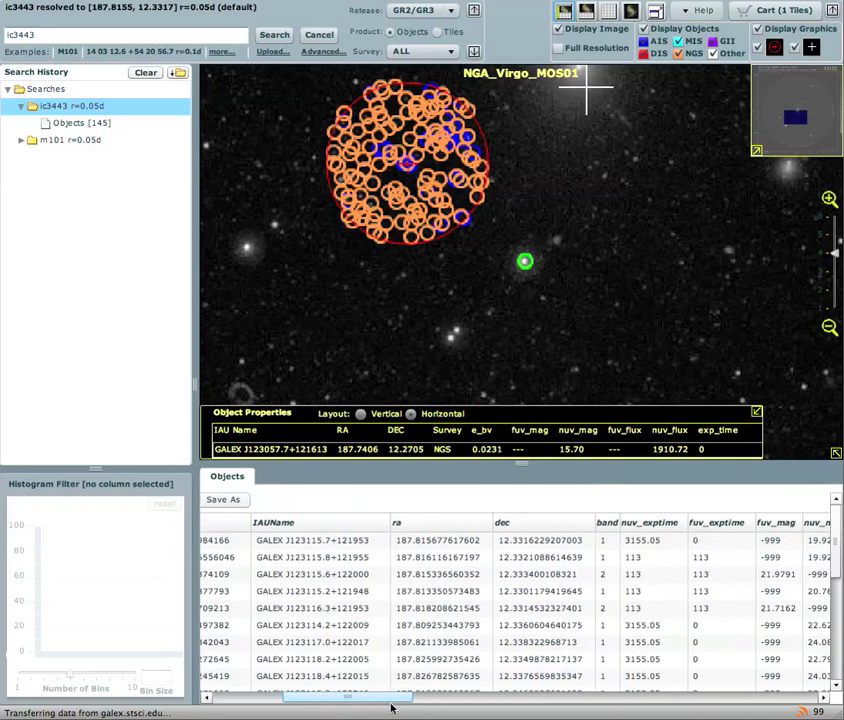
left_click_drag(391, 708, 454, 710)
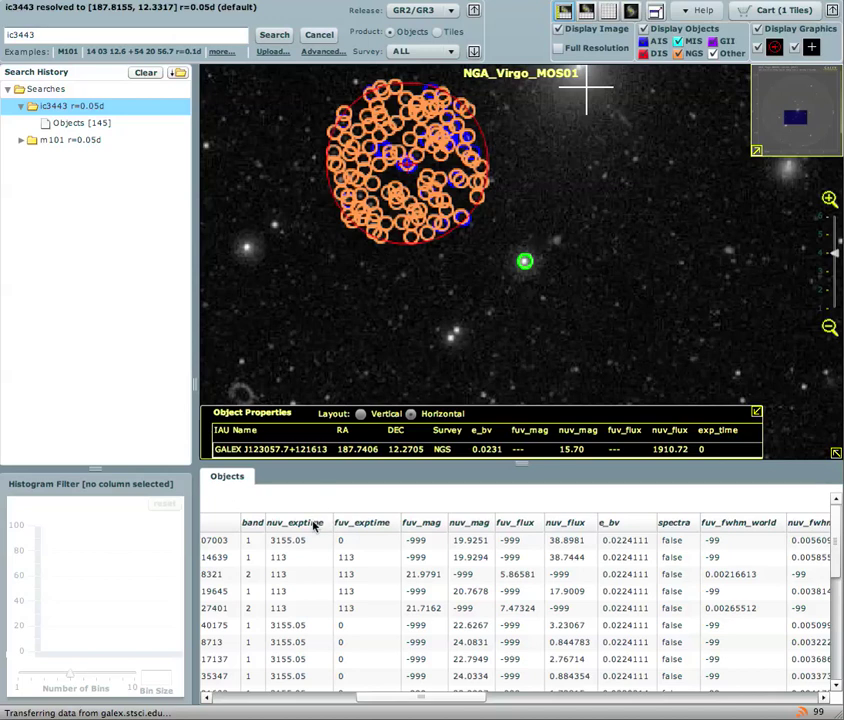
left_click(313, 527)
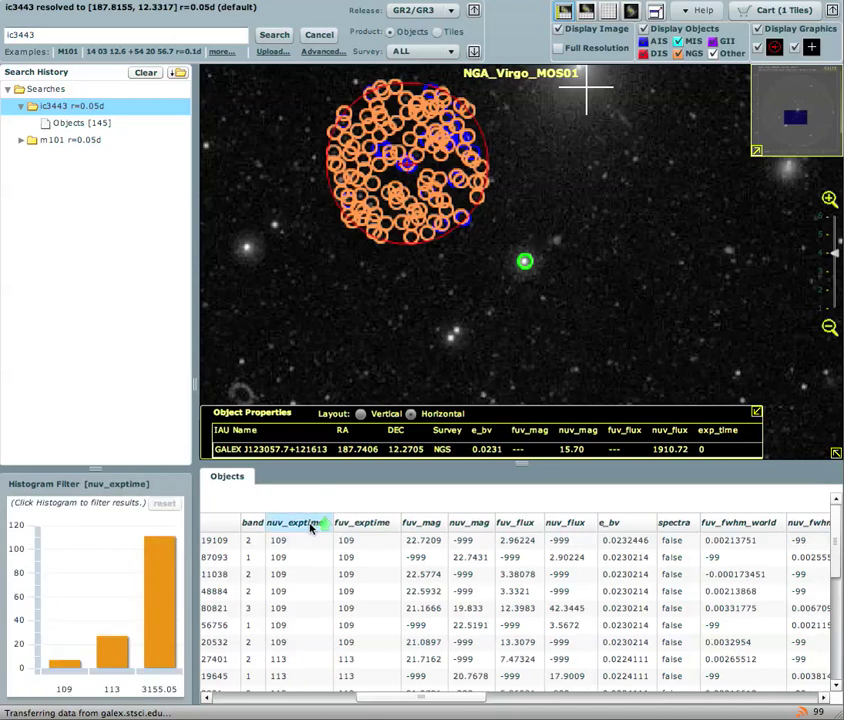
left_click(313, 524)
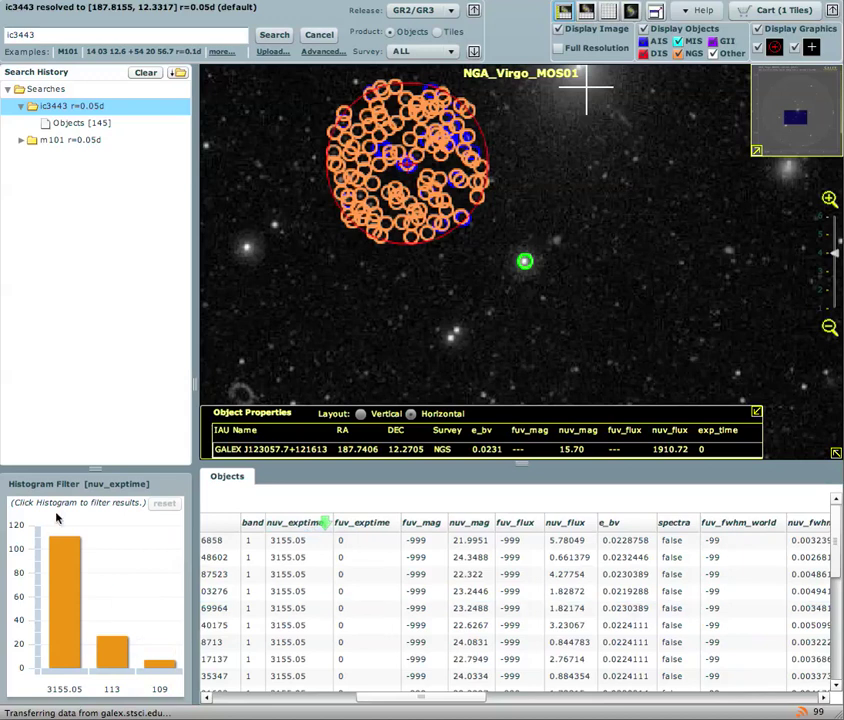
left_click(229, 660)
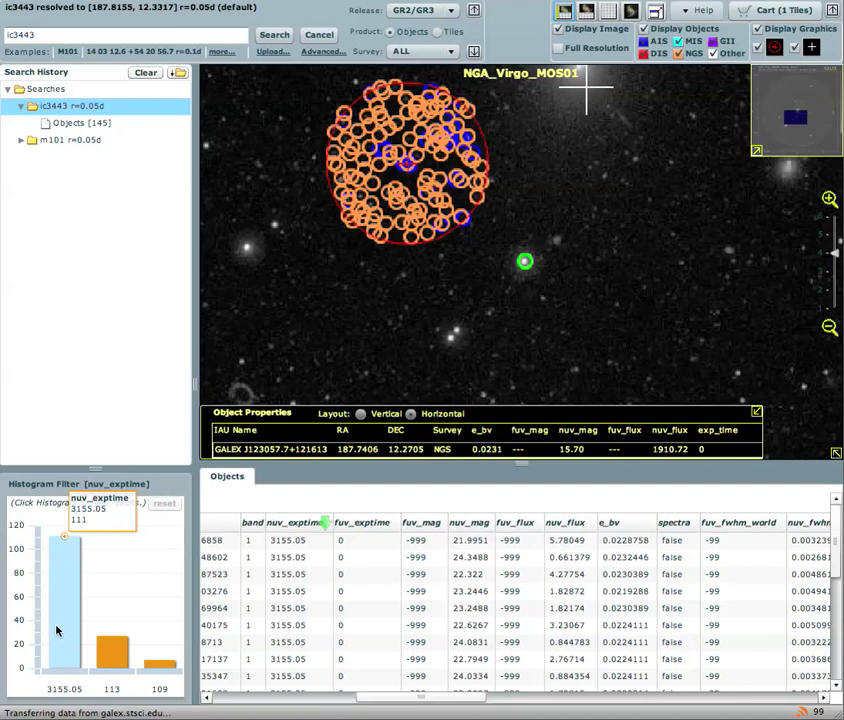
left_click(157, 666)
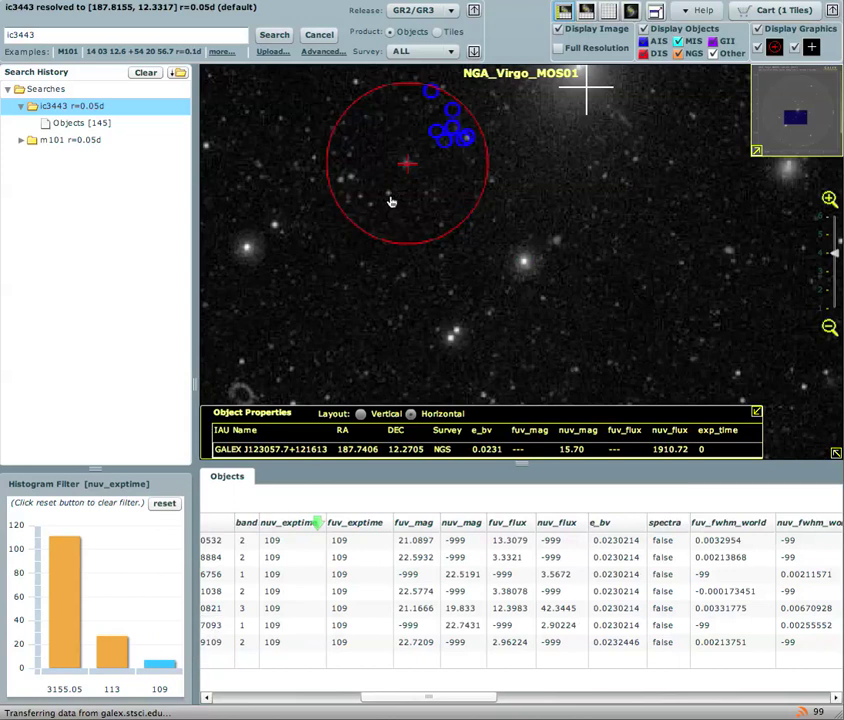
left_click_drag(521, 206, 529, 297)
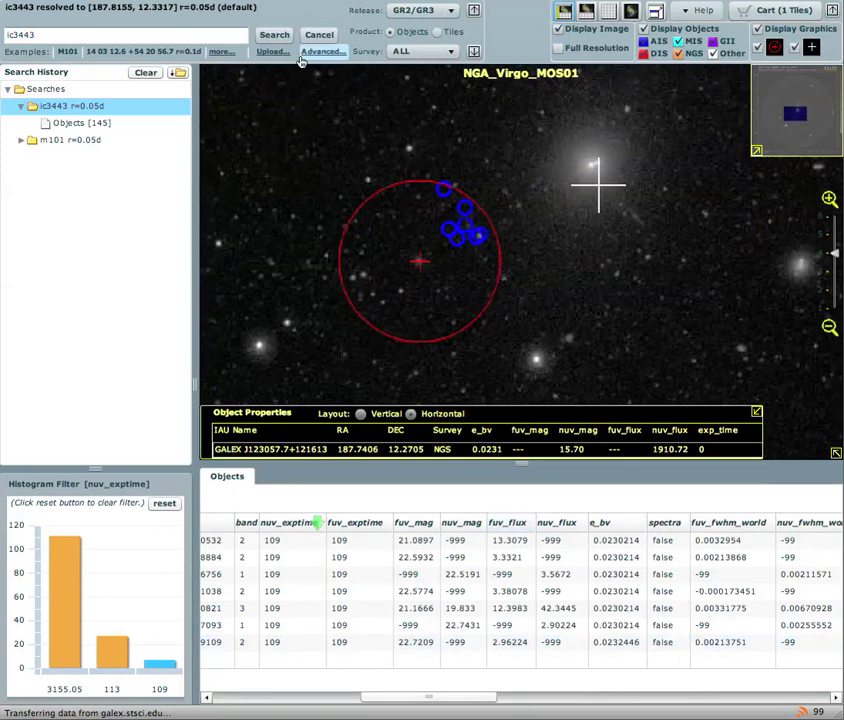
Step: Search for Tiles around IC3443 and sort the 59 tiles by survey
left_click(438, 33)
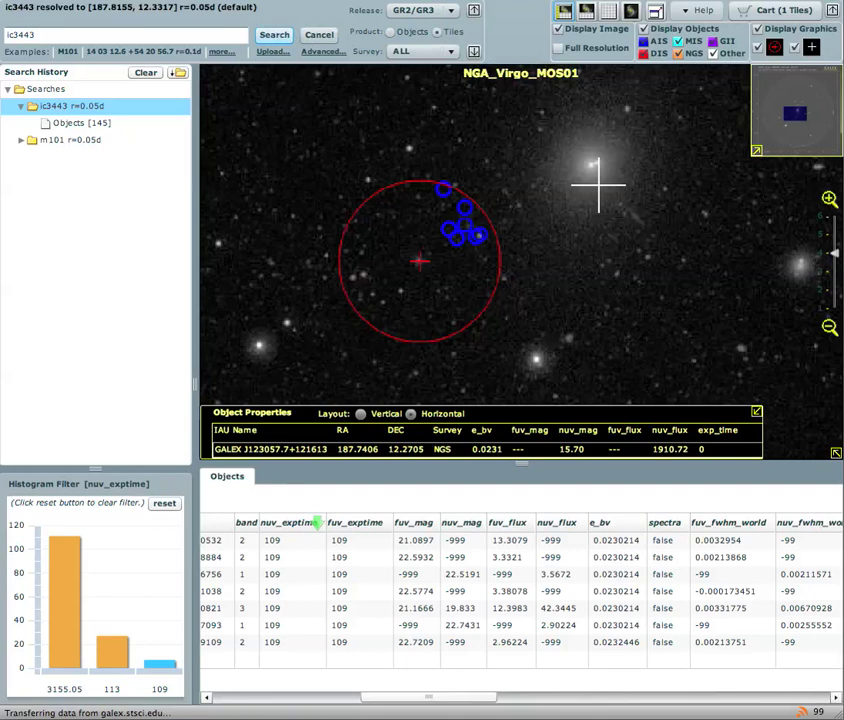
left_click(274, 35)
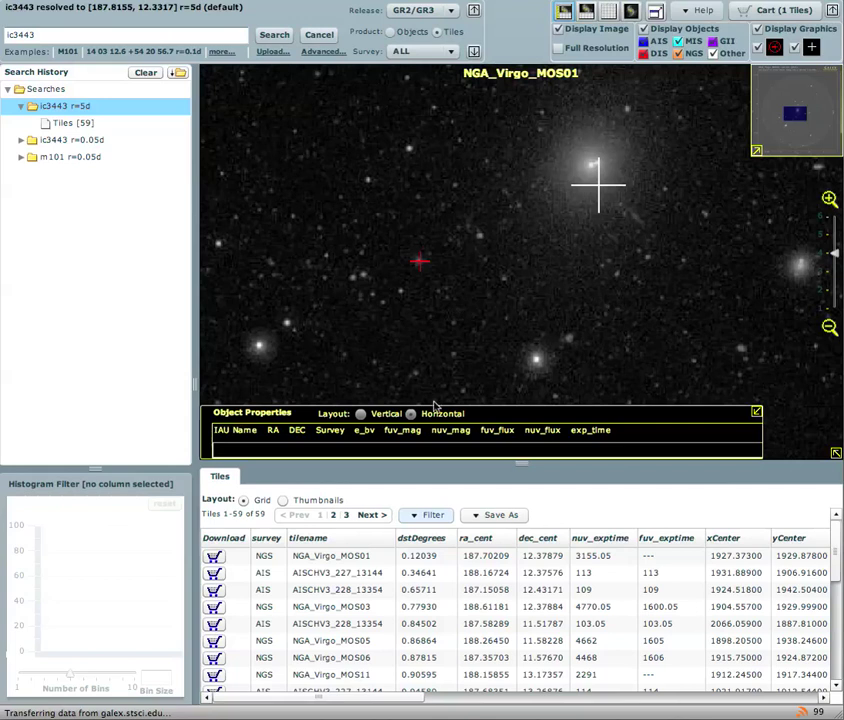
left_click(277, 541)
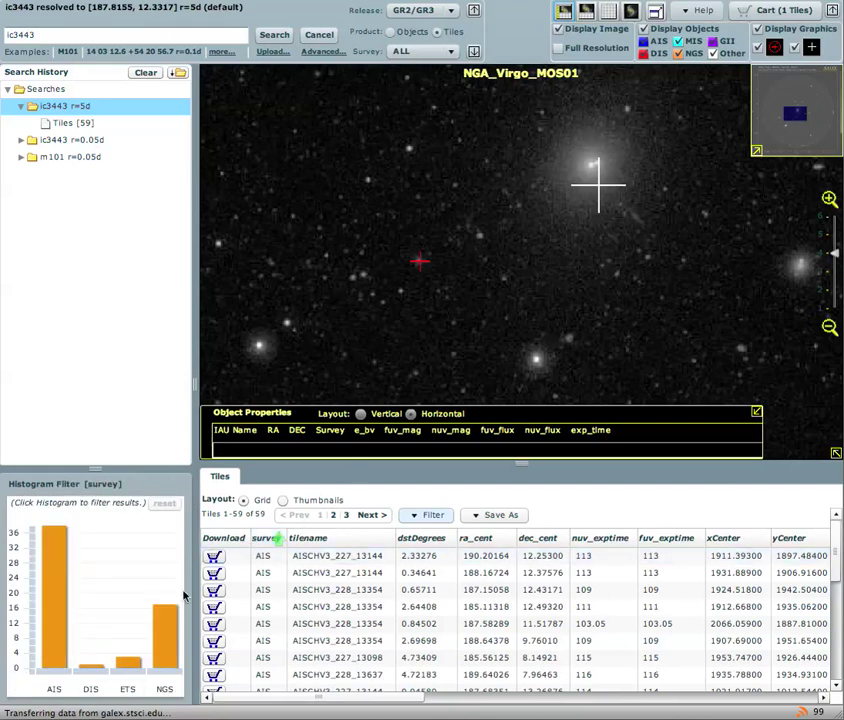
Step: Filter the tiles to the NGS survey and display NGA_Virgo_MOS07
mouse_move(52, 640)
mouse_move(172, 622)
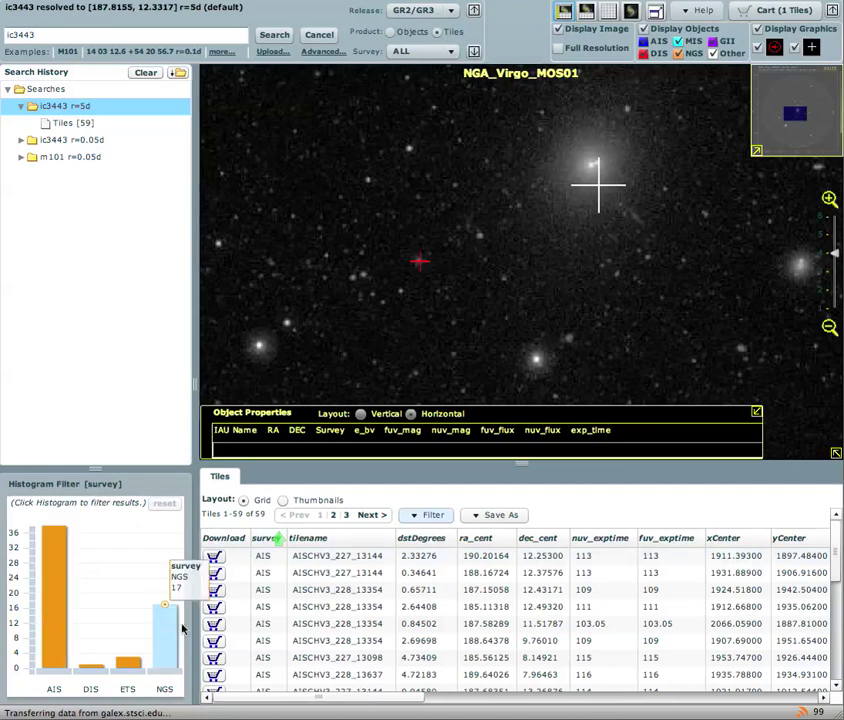
mouse_move(87, 670)
left_click(168, 640)
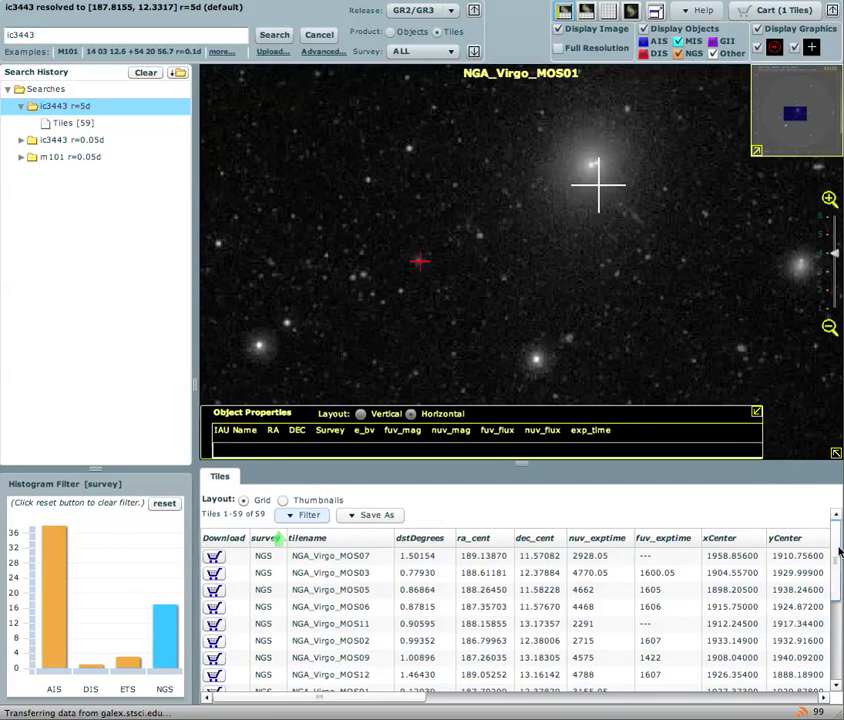
scroll(836, 545, "down", 1)
scroll(836, 545, "up", 1)
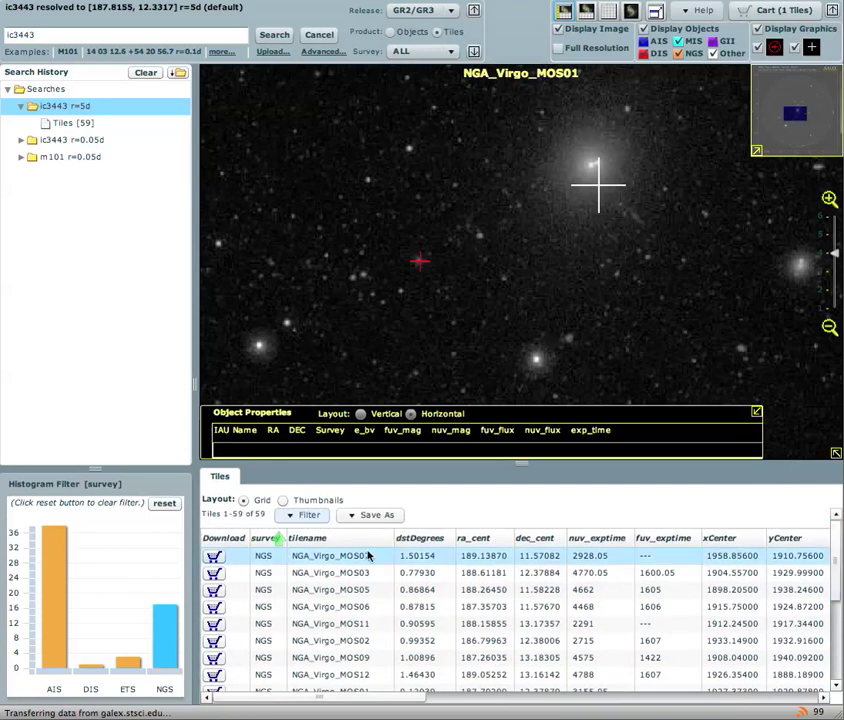
left_click(263, 560)
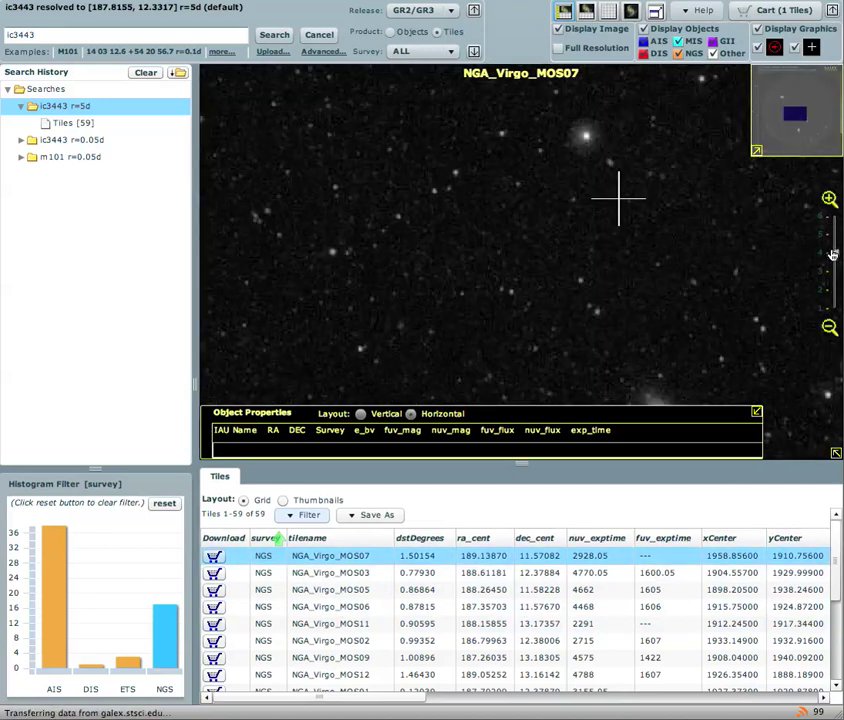
Step: Preview tiles NGA_Virgo_MOS11 and MOS09, zooming and centring on the galaxy in MOS09
left_click_drag(828, 232, 831, 360)
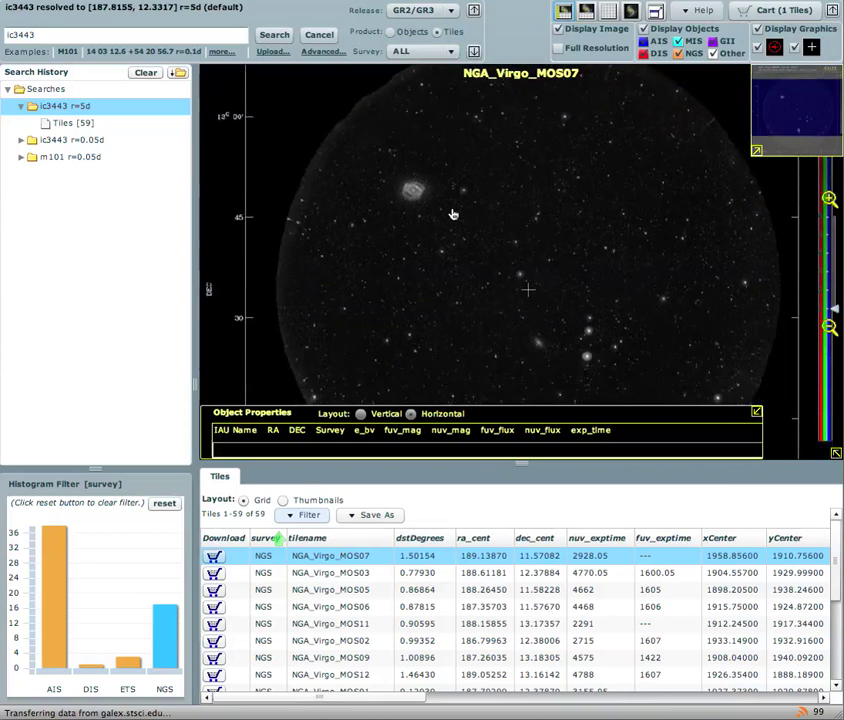
left_click(256, 628)
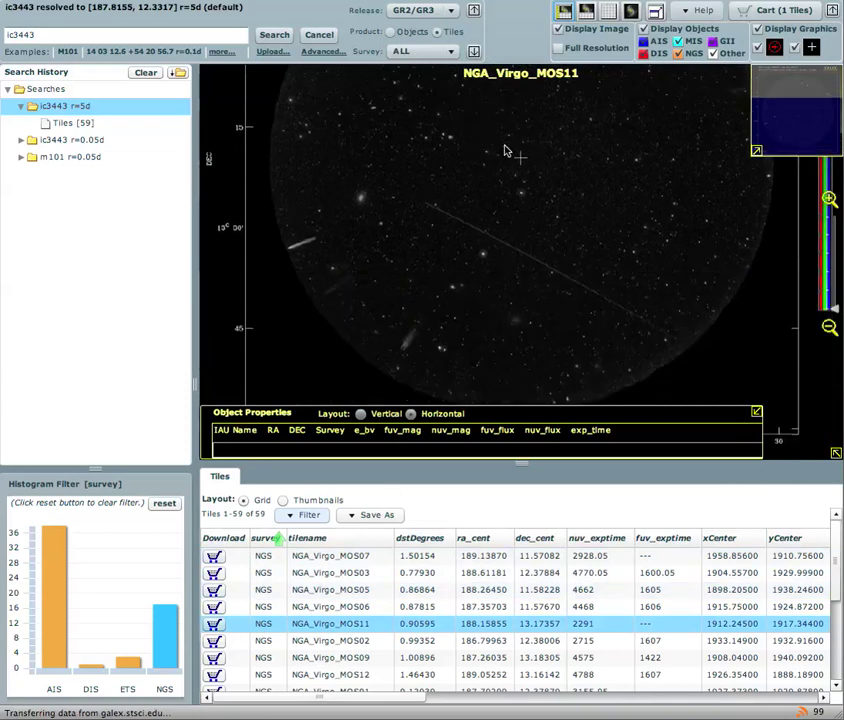
left_click(344, 660)
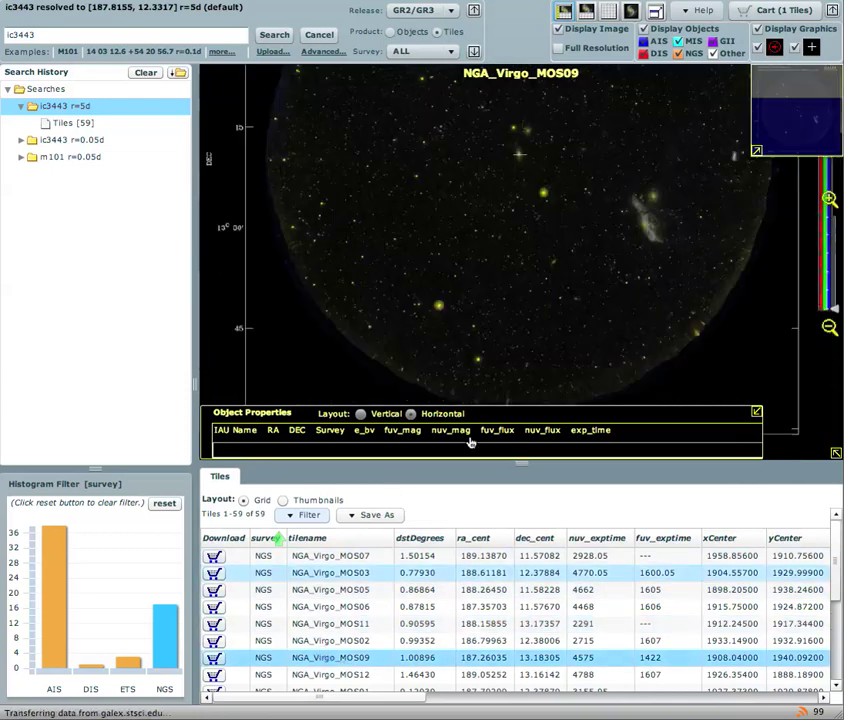
left_click_drag(580, 155, 577, 205)
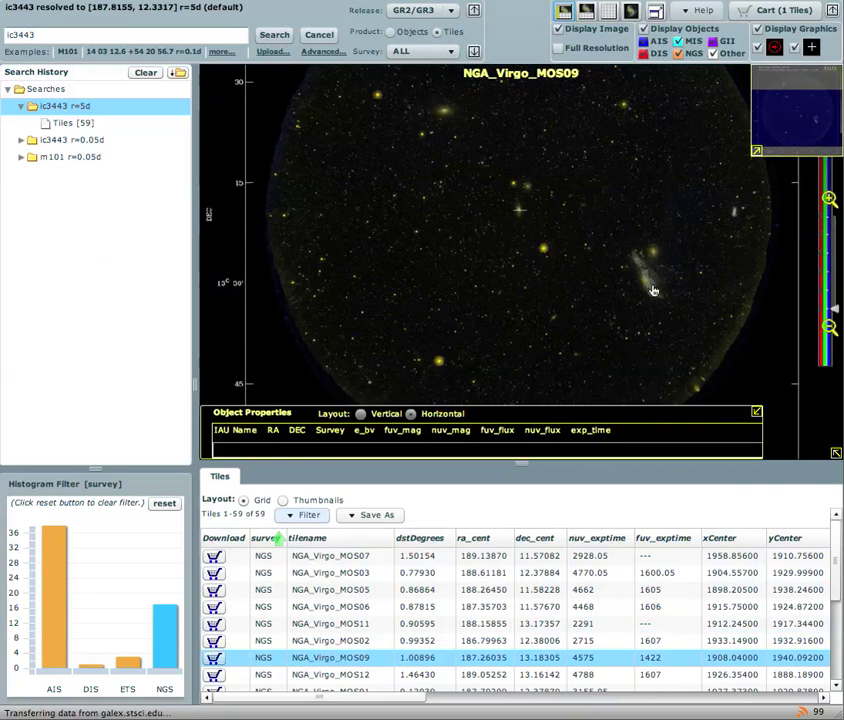
scroll(652, 290, "up", 3)
mouse_move(580, 170)
left_mouse_down()
mouse_move(576, 279)
mouse_move(576, 190)
left_mouse_up()
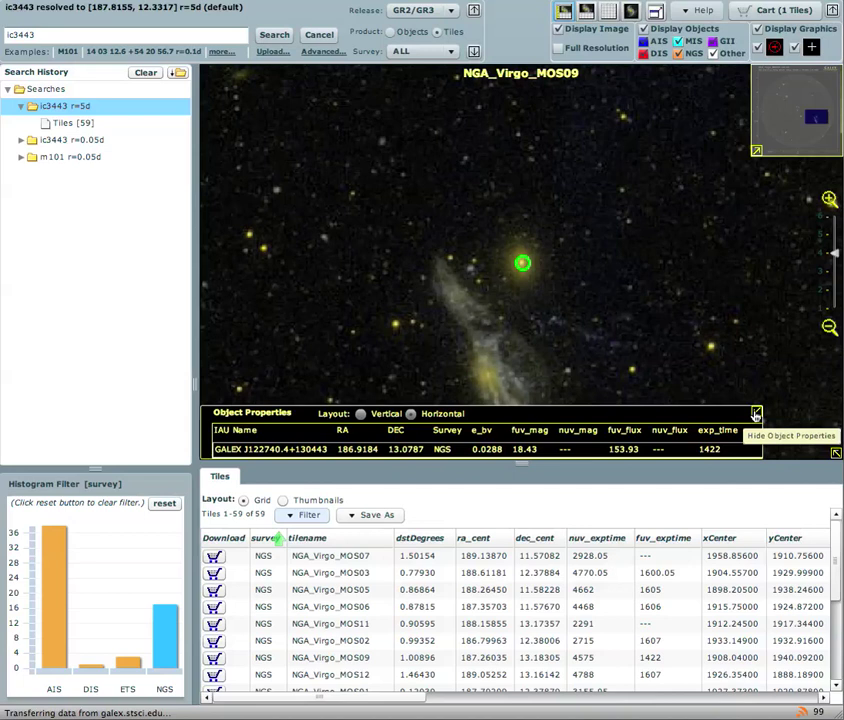
Step: Hide object properties and add the MOS06, MOS03 and MOS12 tiles to the cart
left_click(756, 414)
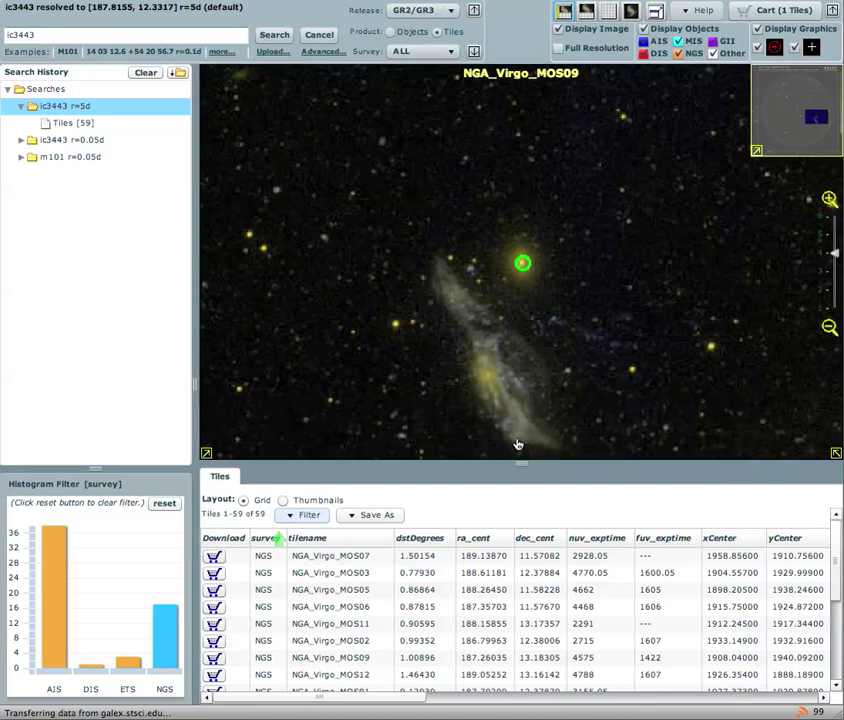
left_click(214, 607)
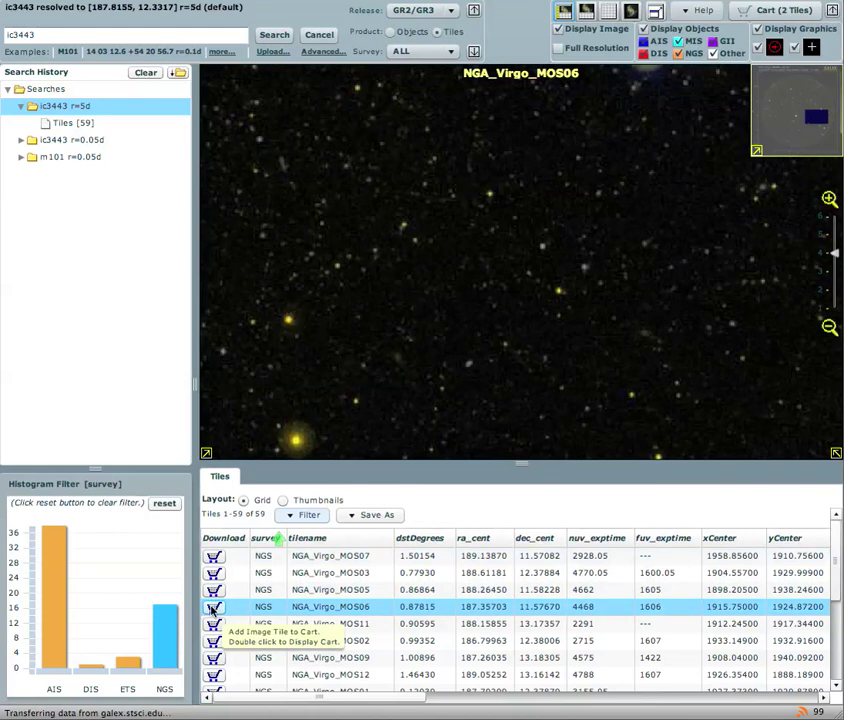
left_click(214, 572)
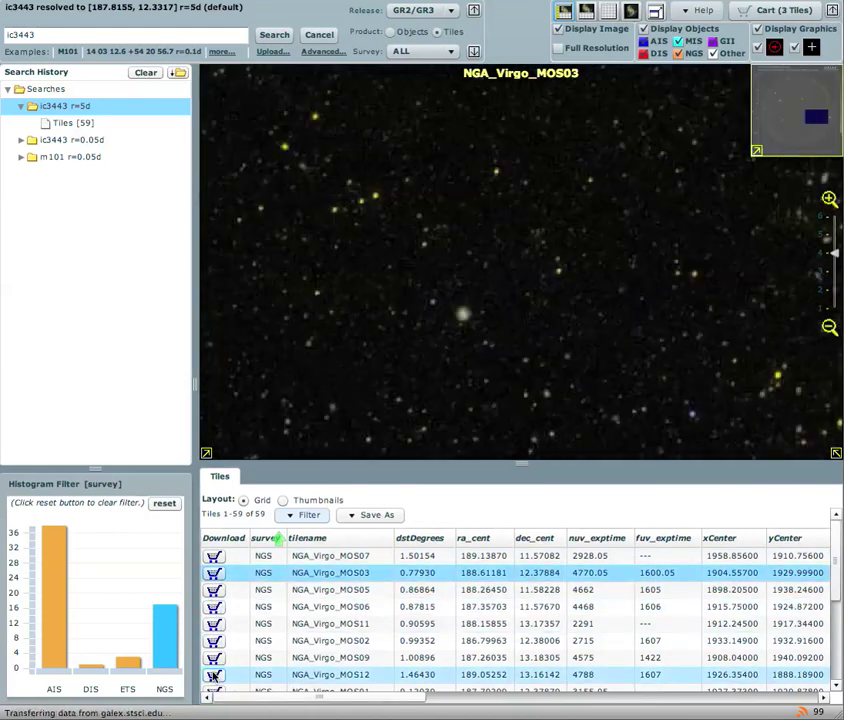
left_click(214, 674)
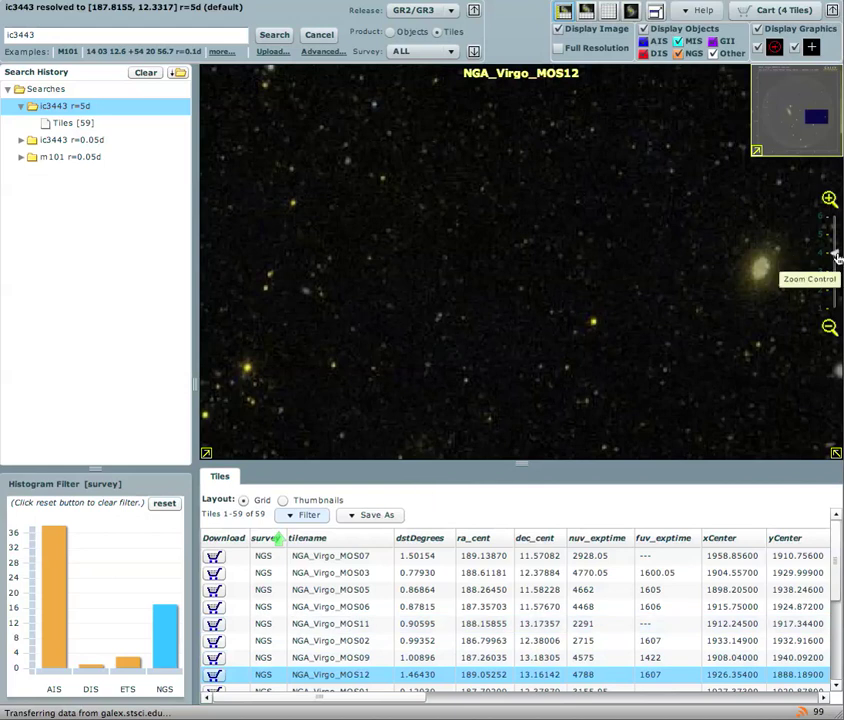
Step: Zoom out to the full tile circle and open the Download Cart listing four tiles
mouse_move(836, 260)
left_click_drag(836, 260, 834, 305)
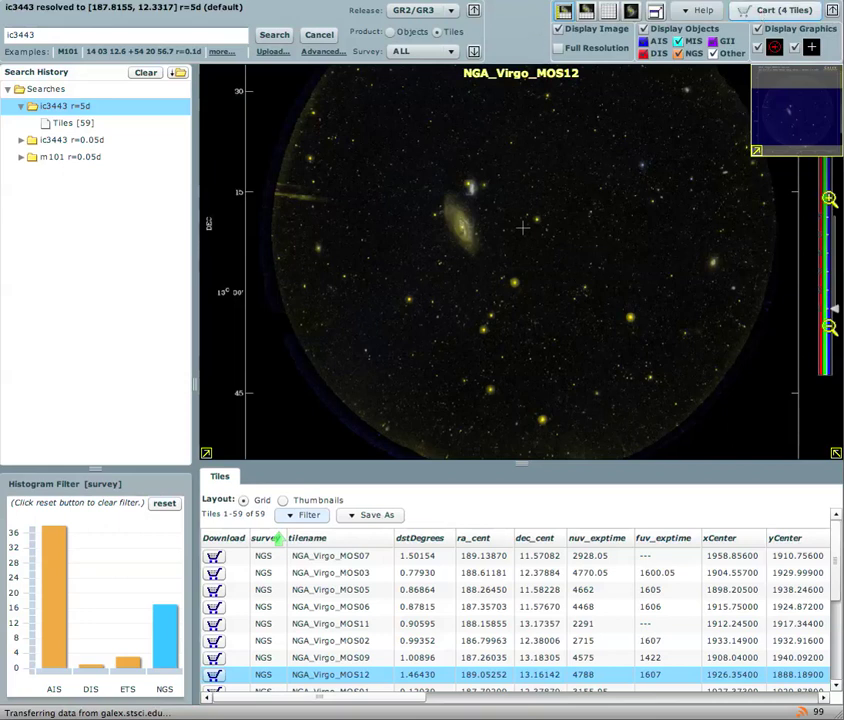
left_click(776, 10)
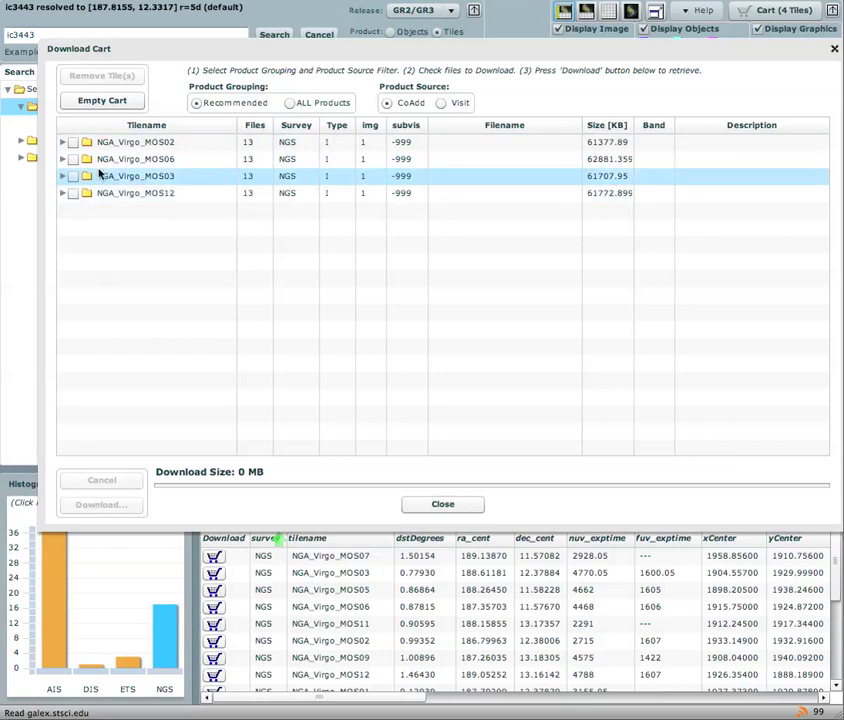
Step: Mark all of NGA_Virgo_MOS02 and NGA_Virgo_MOS12 for download
left_click(61, 143)
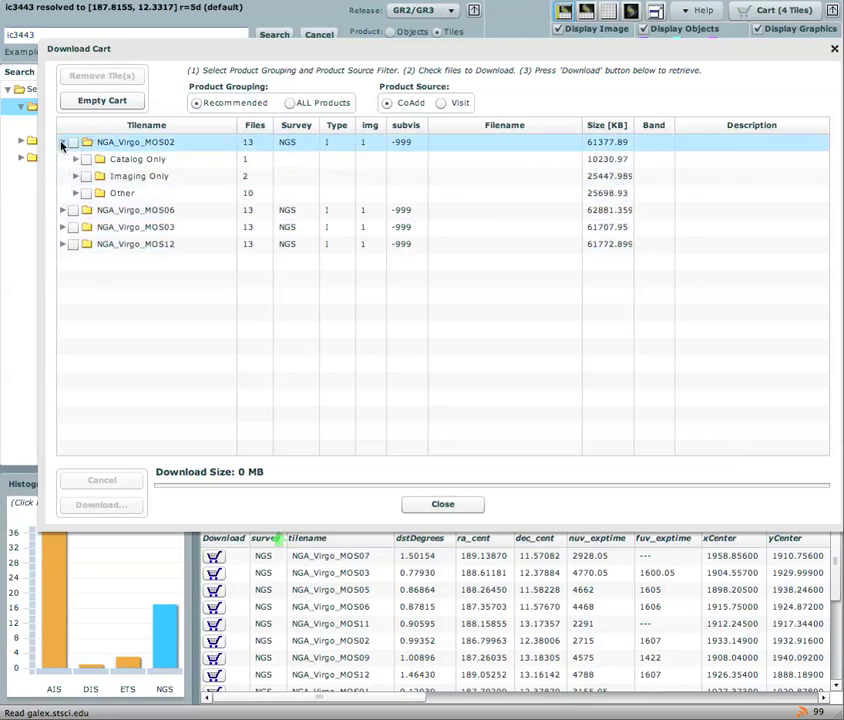
left_click(62, 143)
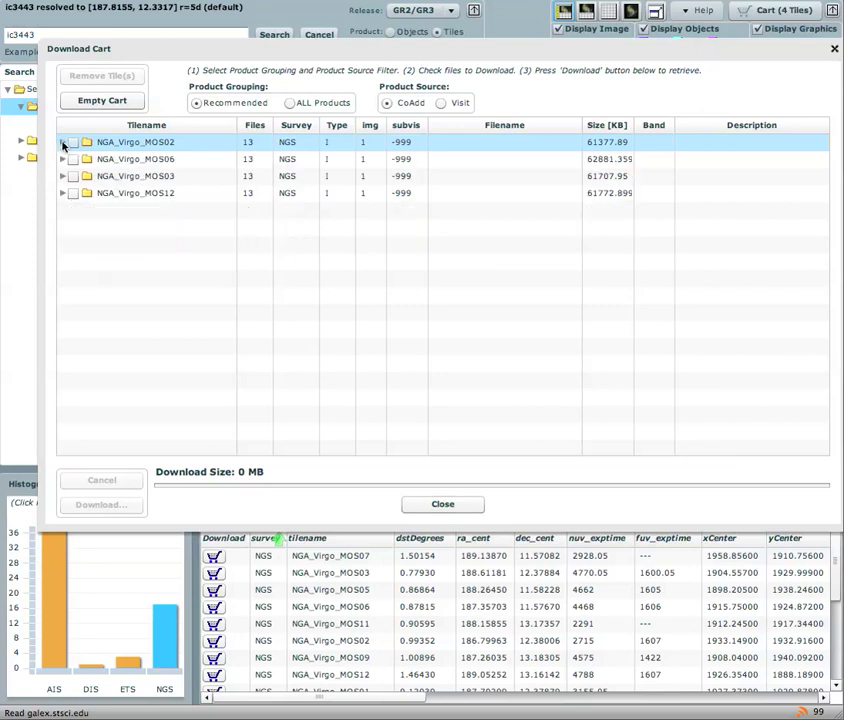
left_click(73, 143)
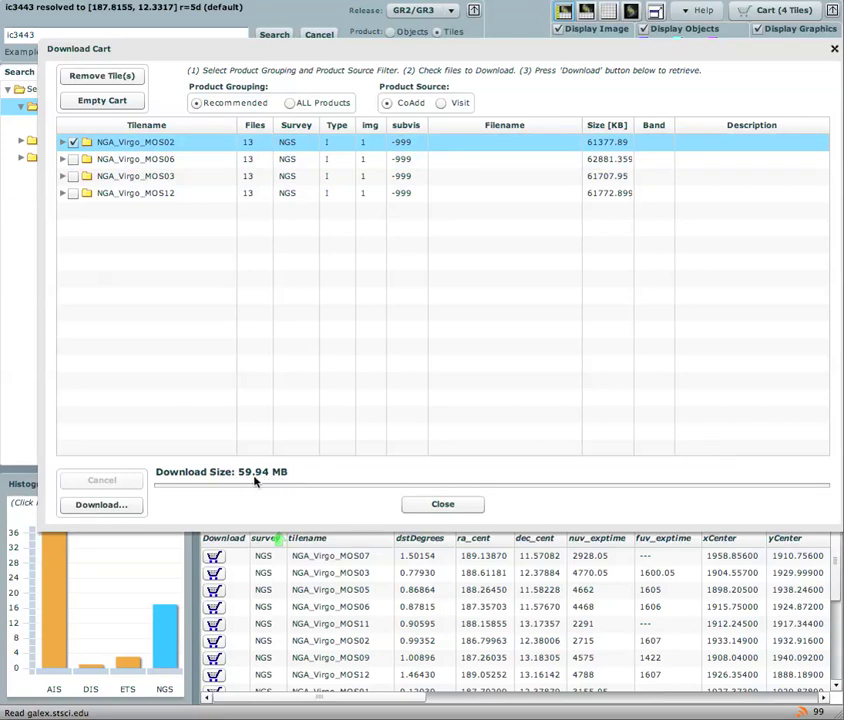
left_click(72, 194)
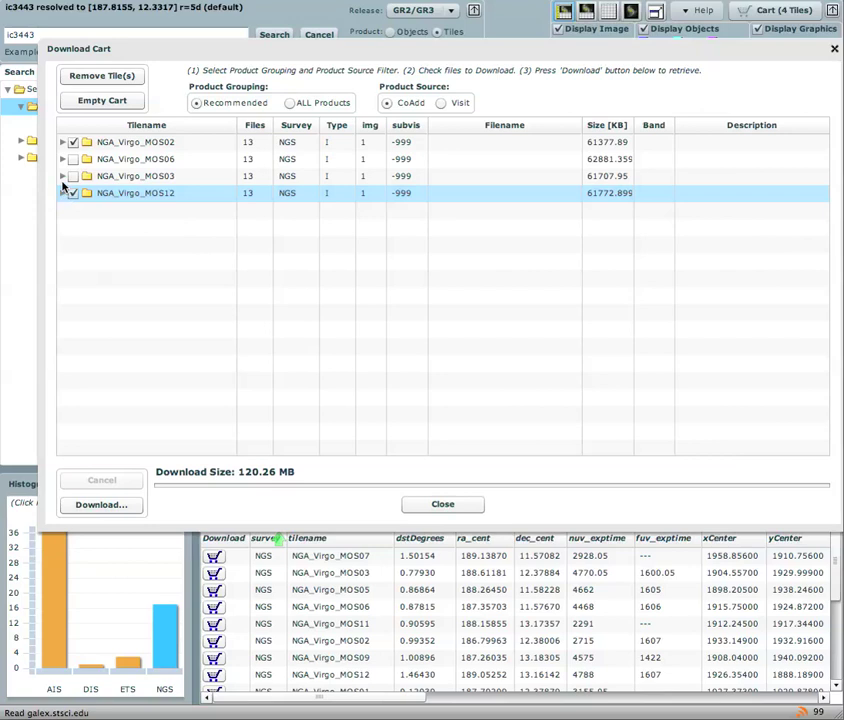
Step: Add MOS06's Catalog Only and MOS03's Imaging Only files, then start the 158.12 MB download
left_click(63, 161)
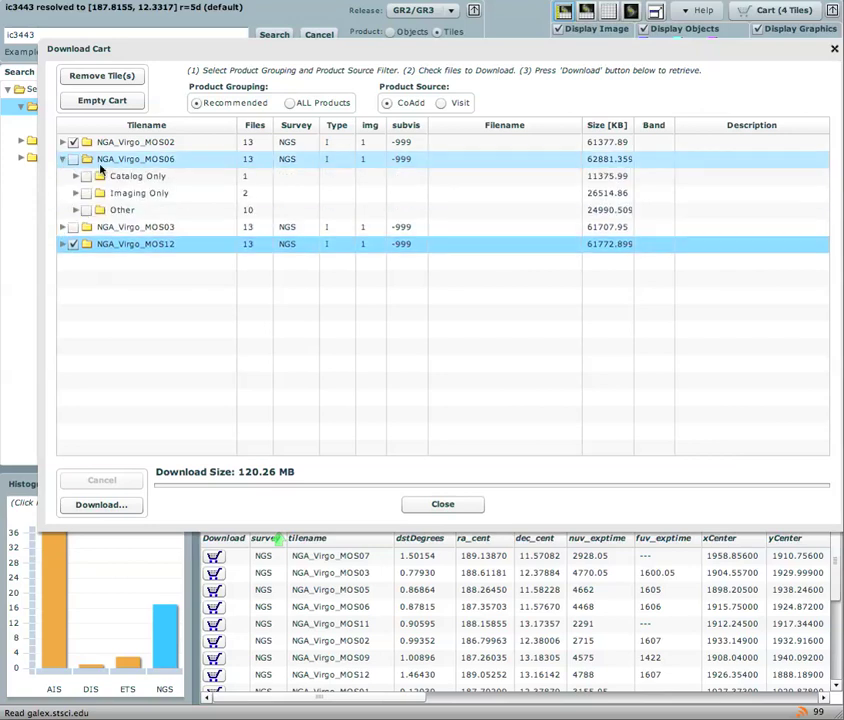
left_click(86, 176)
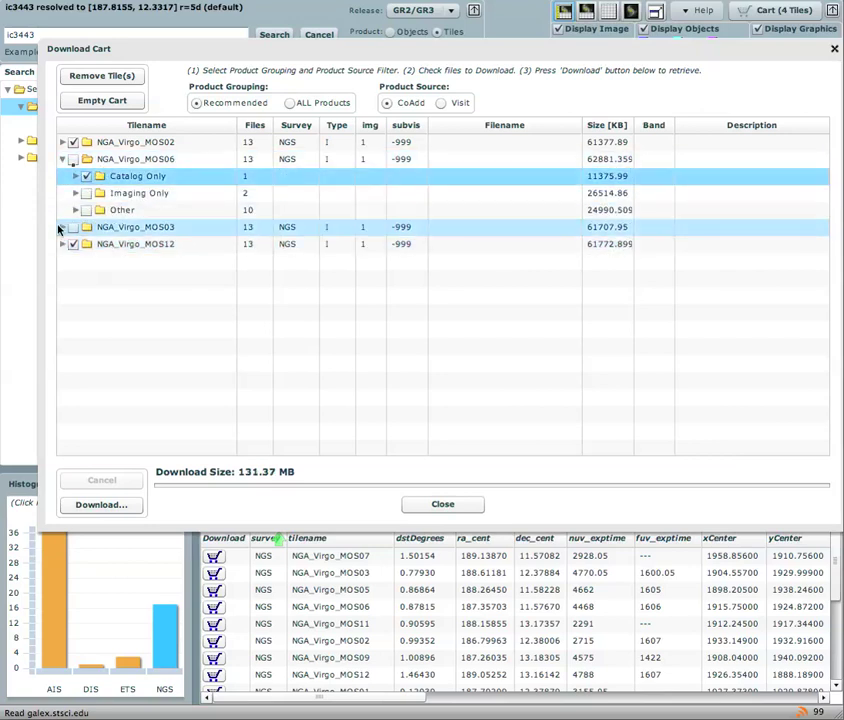
left_click(63, 228)
left_click(86, 261)
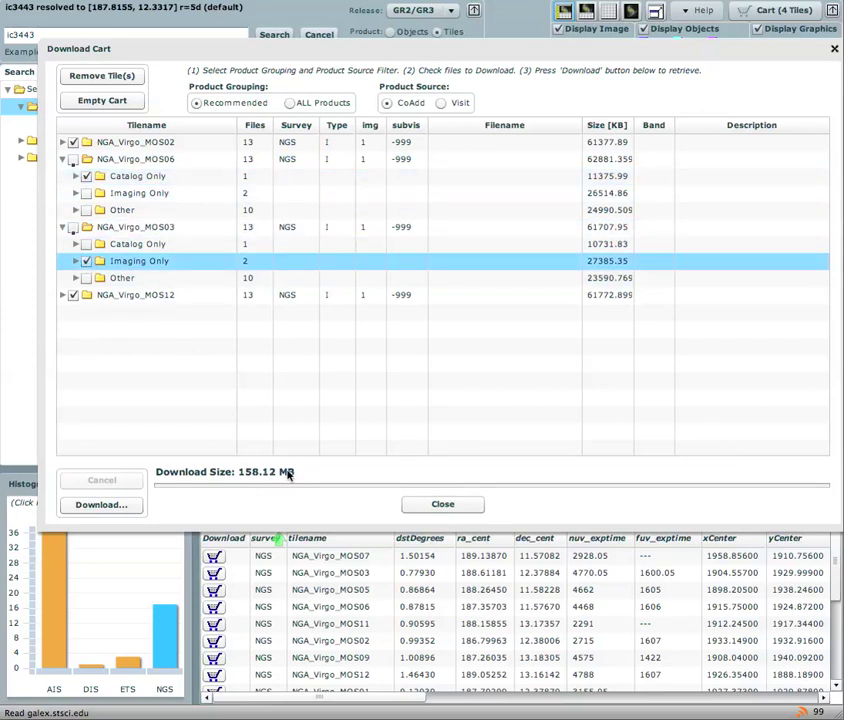
left_click(112, 508)
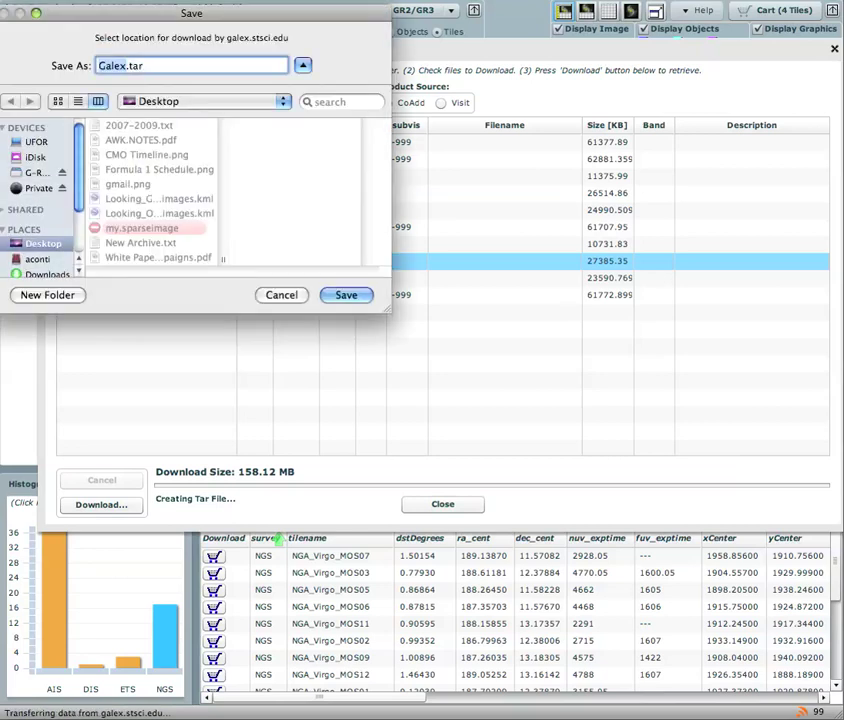
Step: Save the cart download as Galex.tar on the Desktop, then close the cart once it finishes
left_click(343, 296)
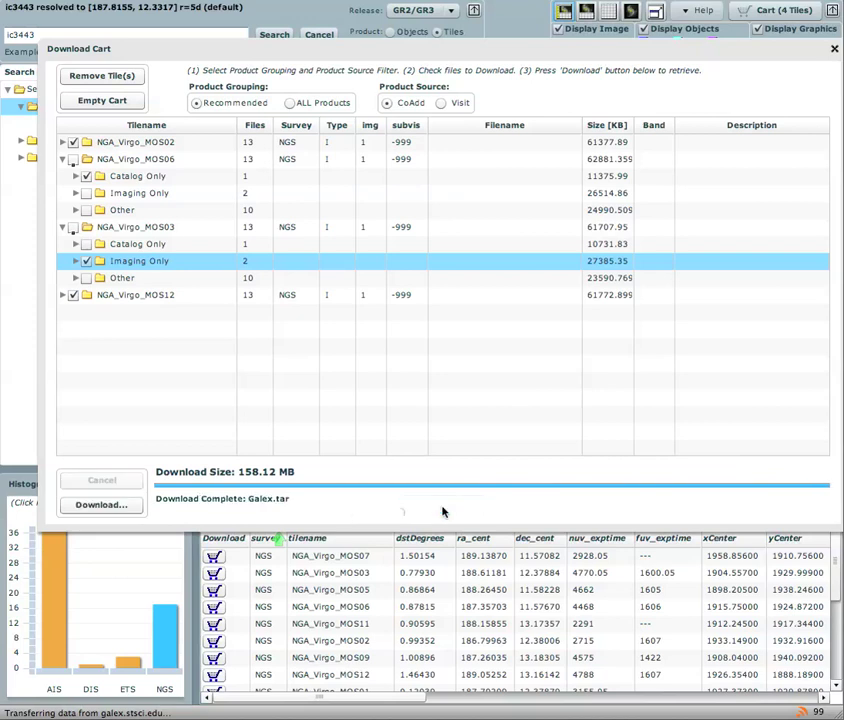
left_click(443, 506)
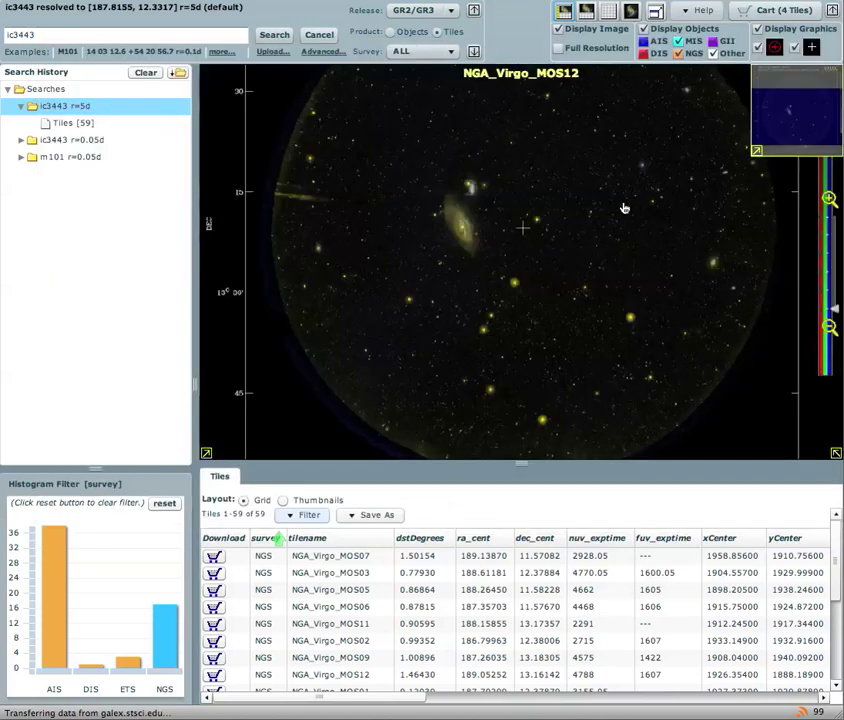
Step: Cycle through Split and Default layouts, ending with the sky image filling the window
left_click(588, 12)
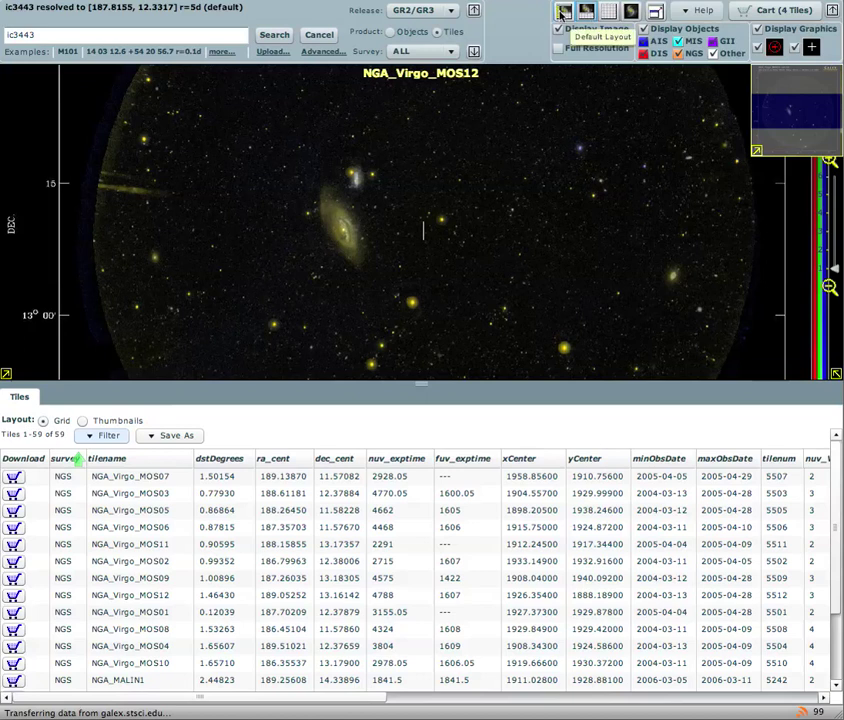
left_click(564, 12)
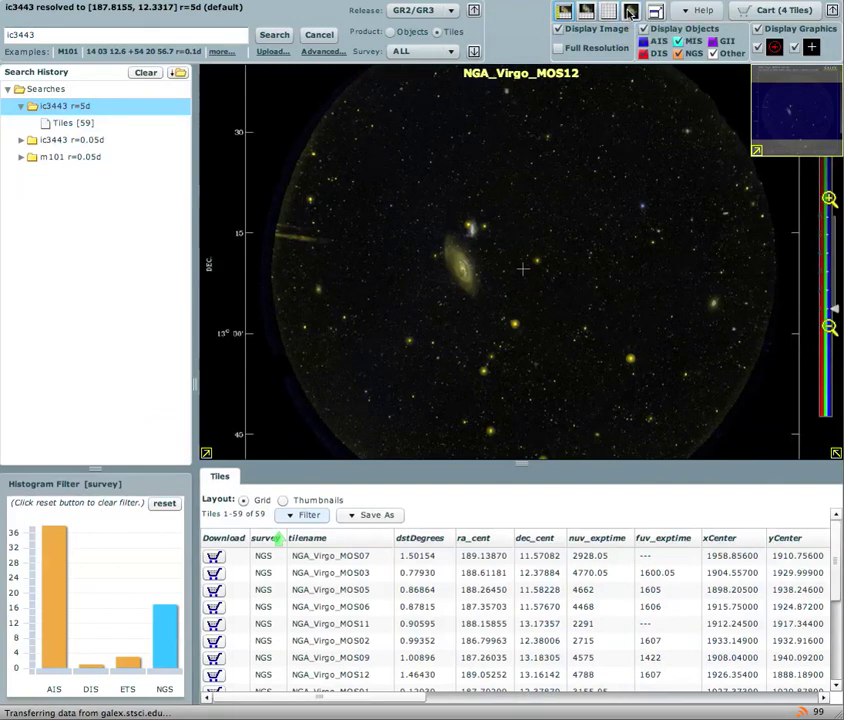
left_click(630, 12)
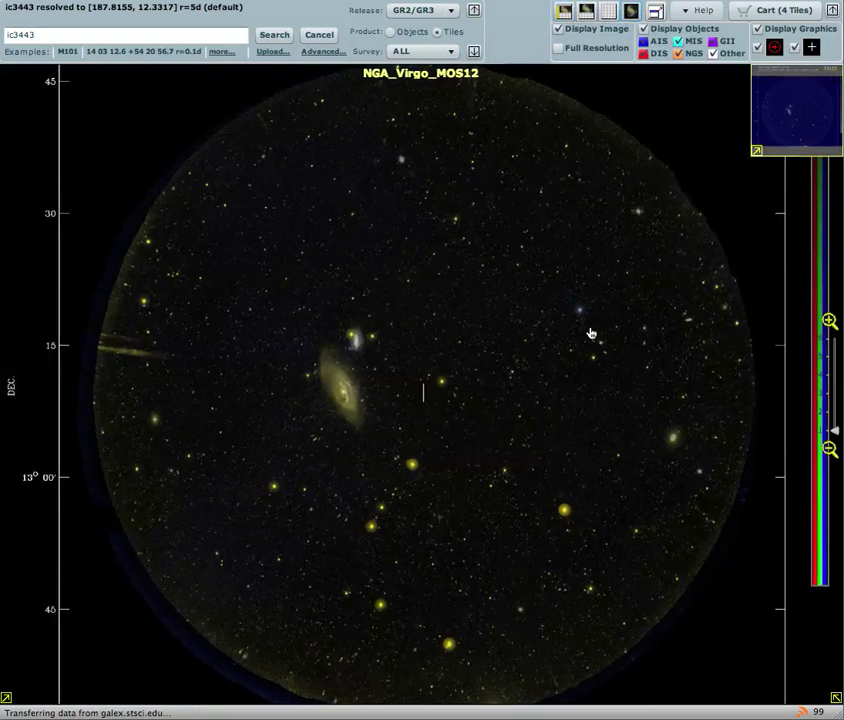
Step: Zoom onto the galaxy, then switch to the Grid Layout listing all 59 tiles
double_click(351, 410)
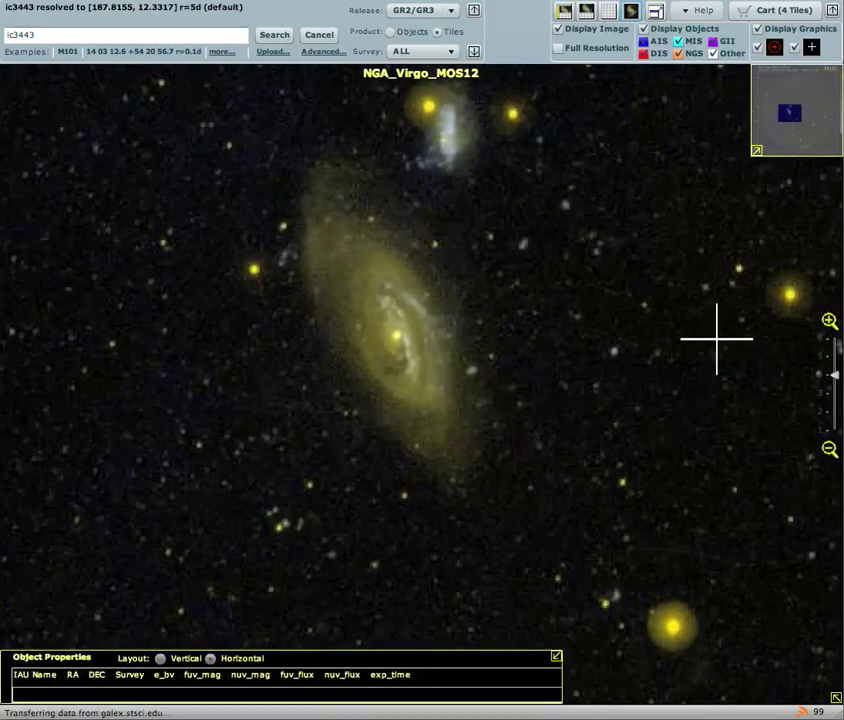
left_click(608, 12)
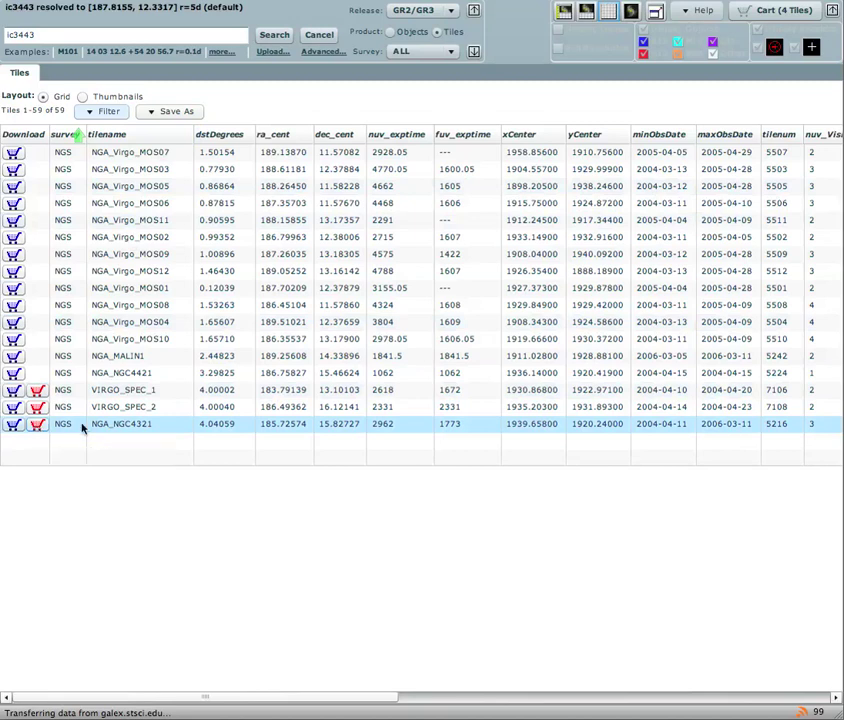
Step: Show the tiles as thumbnails and open AISCHV3_227_13249 in the full-window Image Layout
left_click(83, 97)
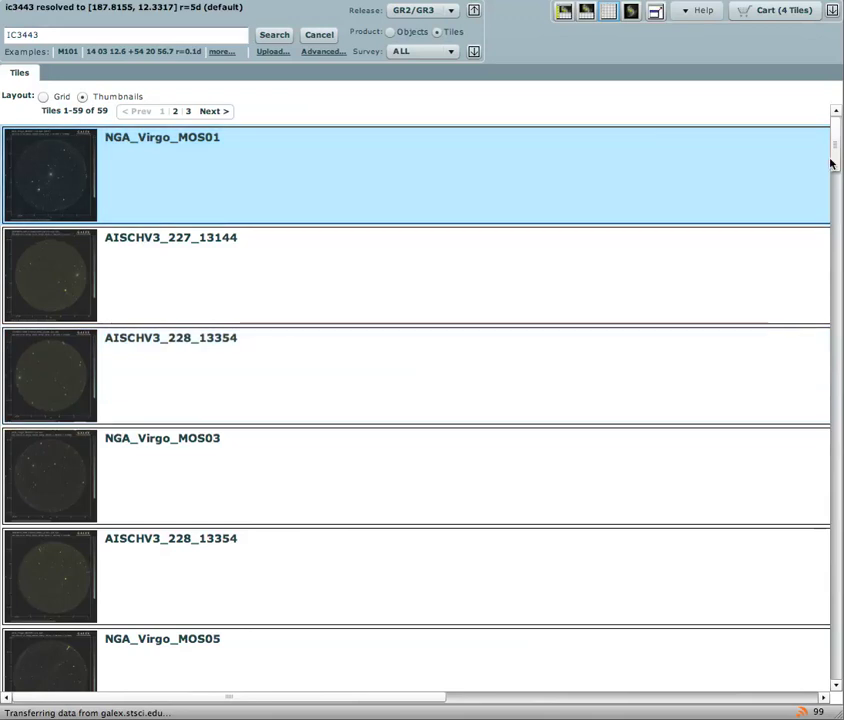
left_click_drag(832, 162, 827, 452)
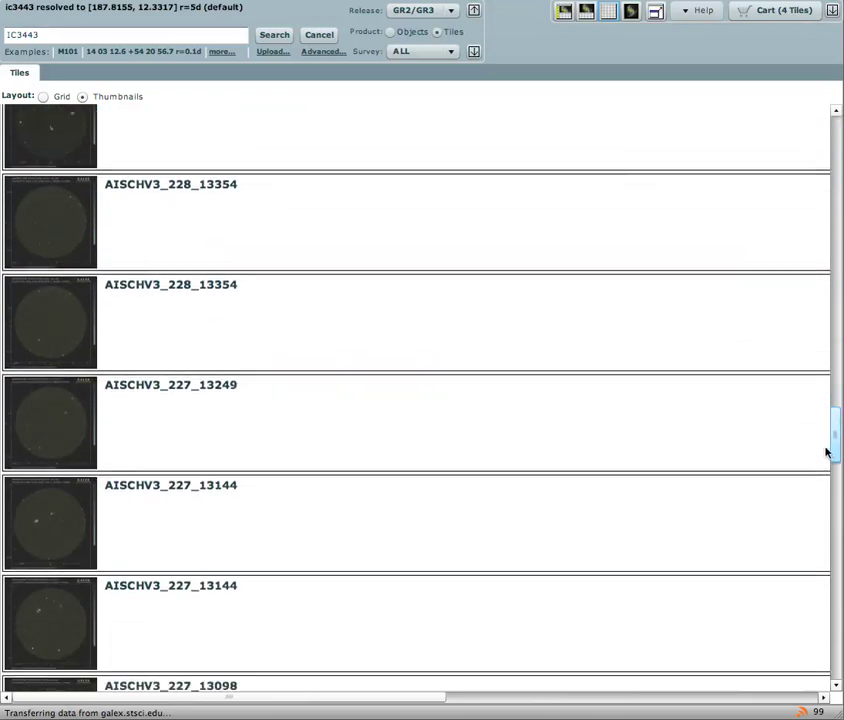
left_click(66, 418)
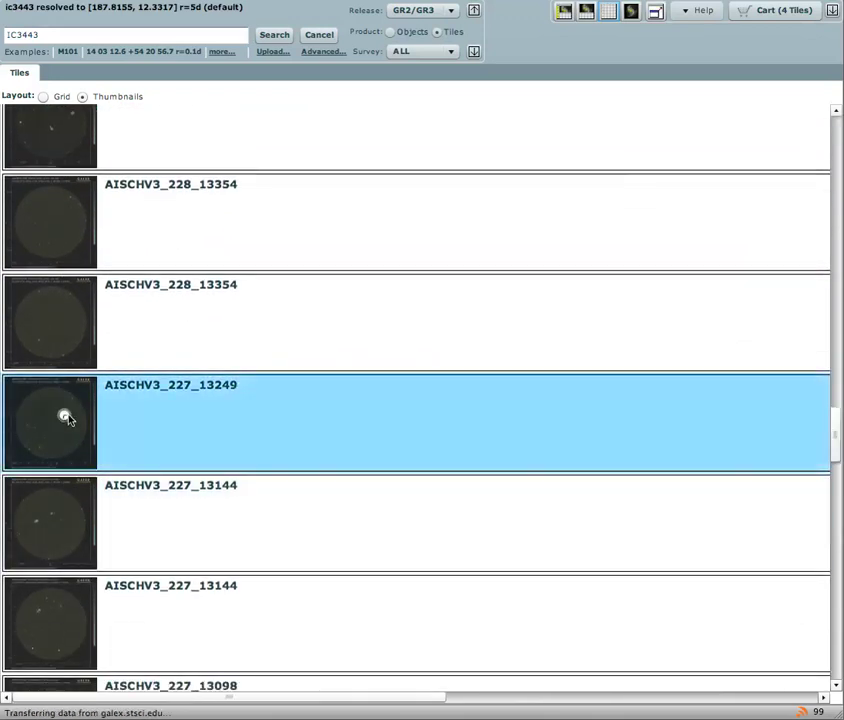
left_click(631, 11)
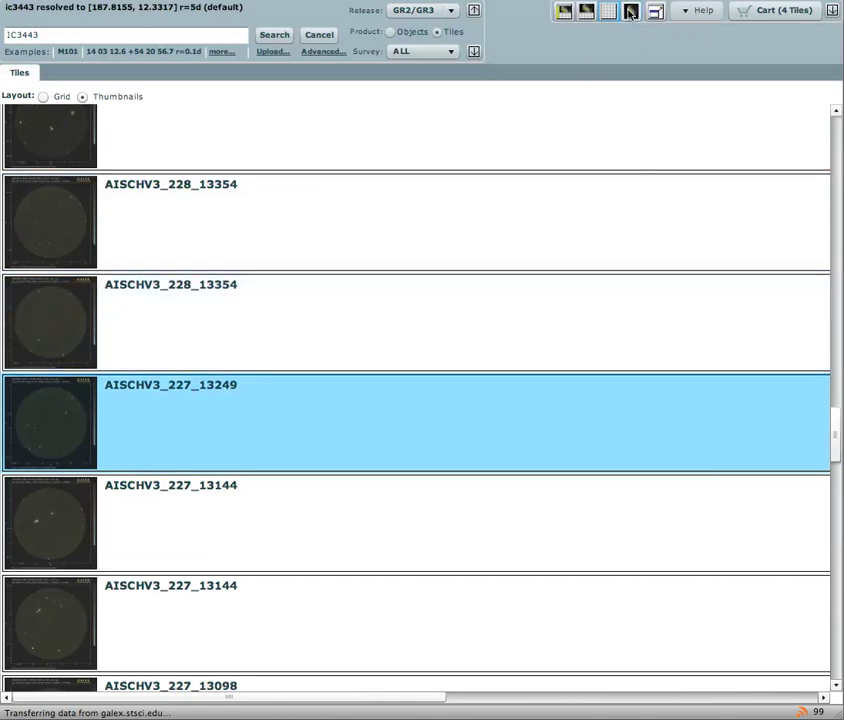